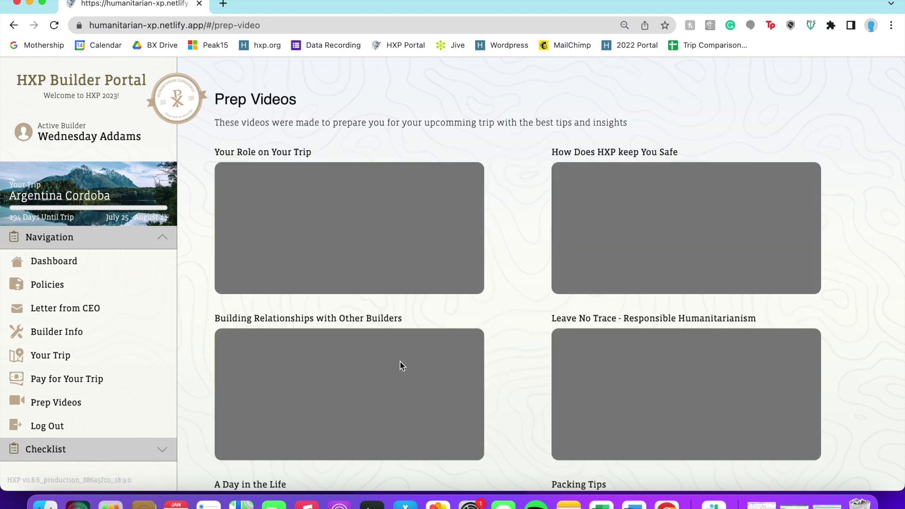
# Step: Go to the builder dashboard and start a trip payment with Make a Payment
pyautogui.scroll(-7, 420, 352)
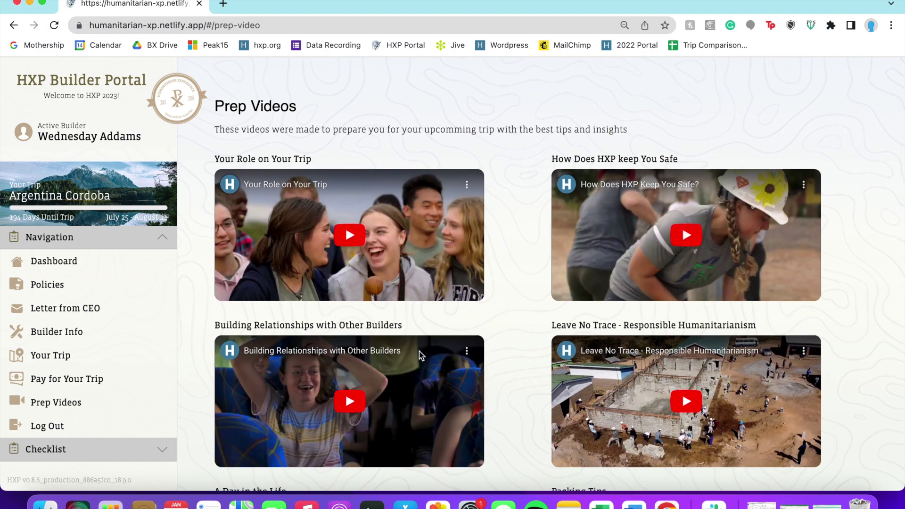
pyautogui.scroll(-4, 420, 352)
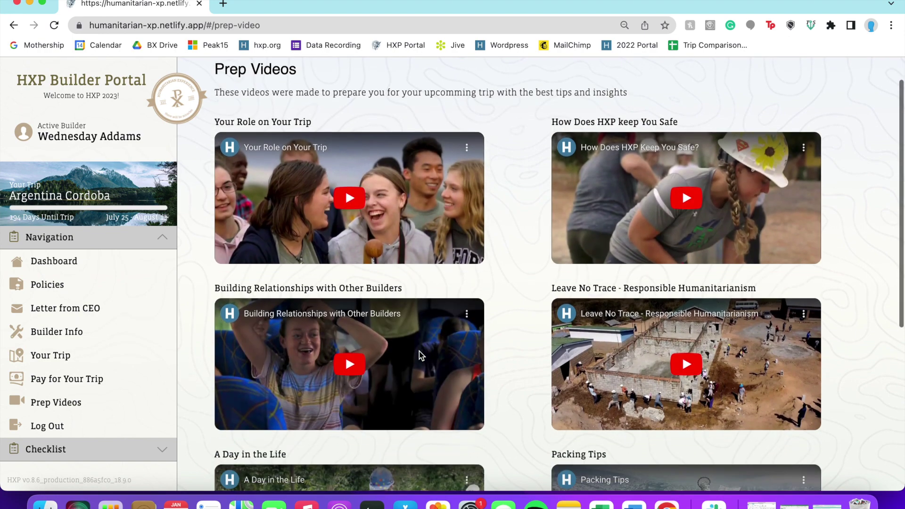
pyautogui.scroll(-3, 420, 352)
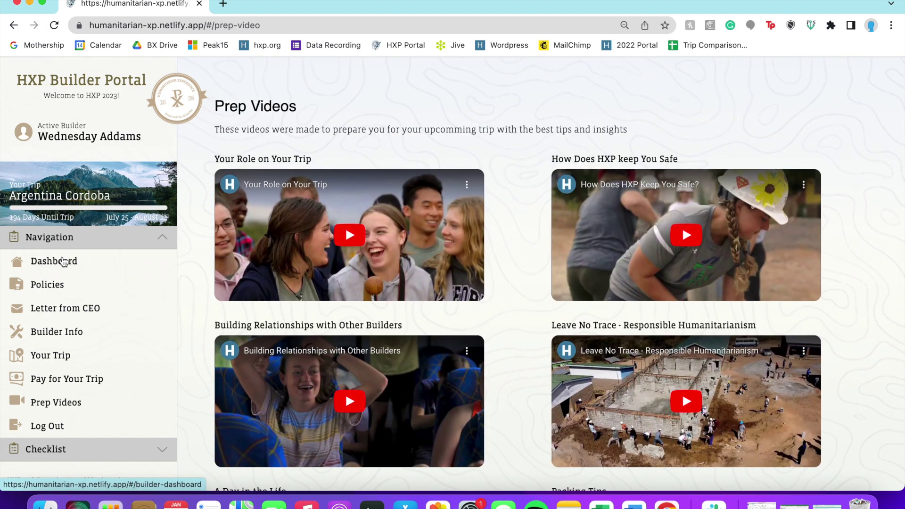
pyautogui.click(66, 261)
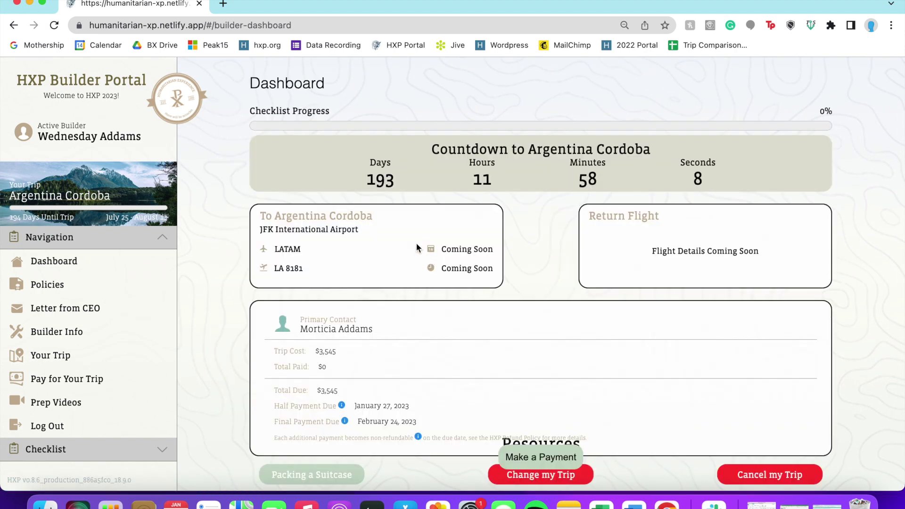
pyautogui.scroll(-1, 462, 337)
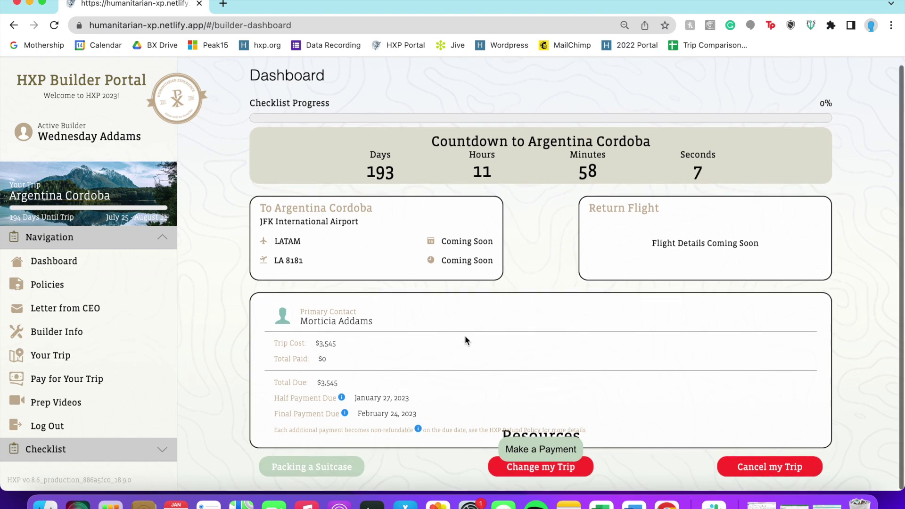
pyautogui.click(555, 451)
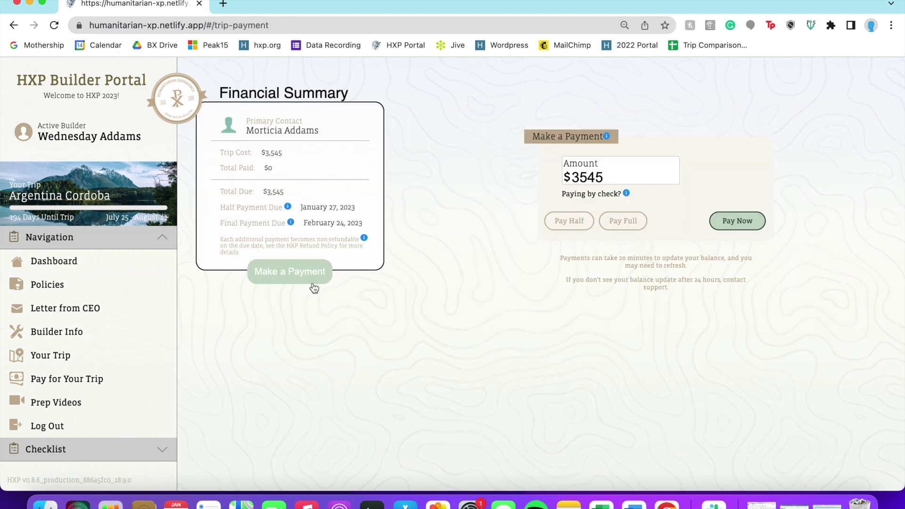
# Step: Change the payment amount to $500 and submit it with Pay Now
pyautogui.moveTo(605, 136)
pyautogui.click(572, 224)
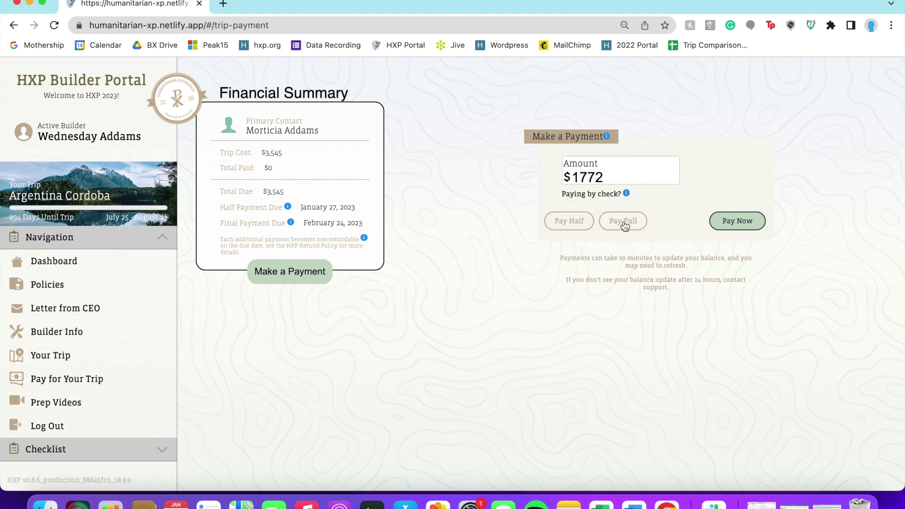
pyautogui.moveTo(580, 177); pyautogui.dragTo(661, 172)
pyautogui.press('BackSpace')
pyautogui.press('BackSpace')
pyautogui.write('500')
pyautogui.click(744, 223)
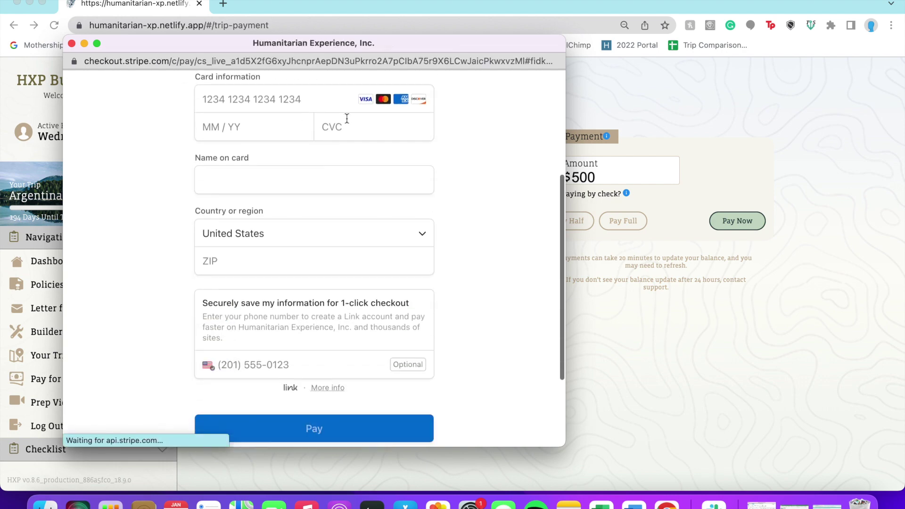
# Step: Close the $500 Trip Payment Stripe checkout window without paying
pyautogui.scroll(-1, 285, 278)
pyautogui.click(275, 317)
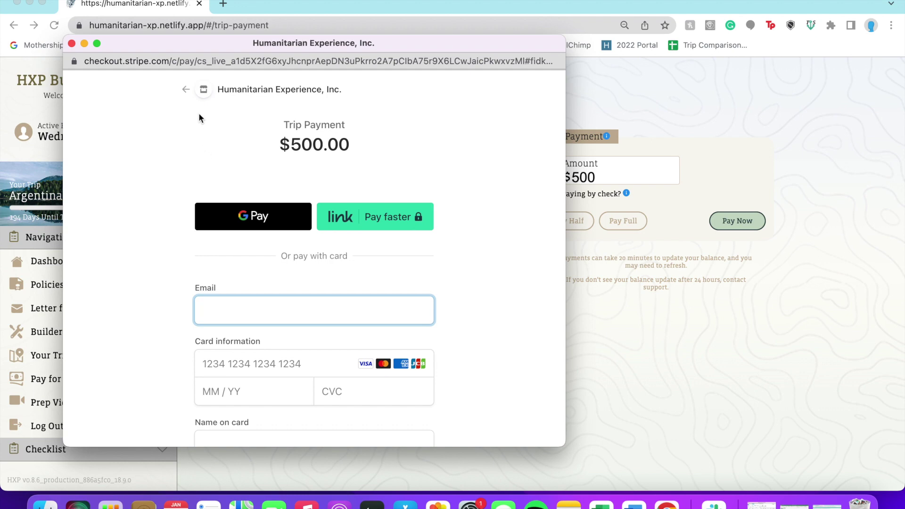
pyautogui.click(71, 43)
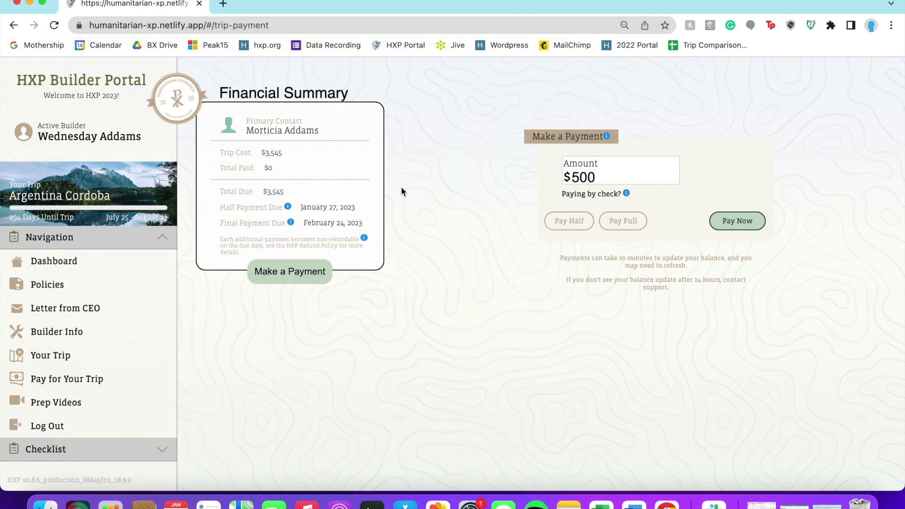
# Step: Return to the dashboard and open the Checklist with its three Not Started items
pyautogui.click(90, 261)
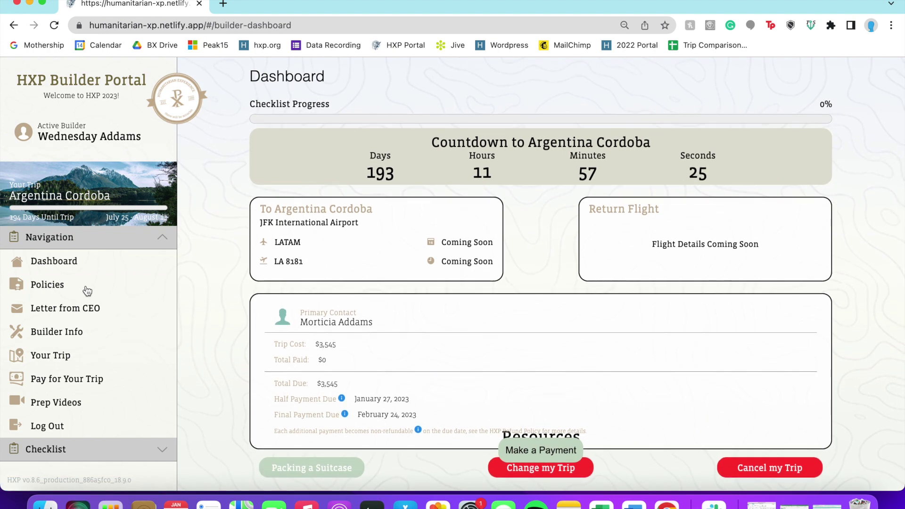
pyautogui.click(73, 292)
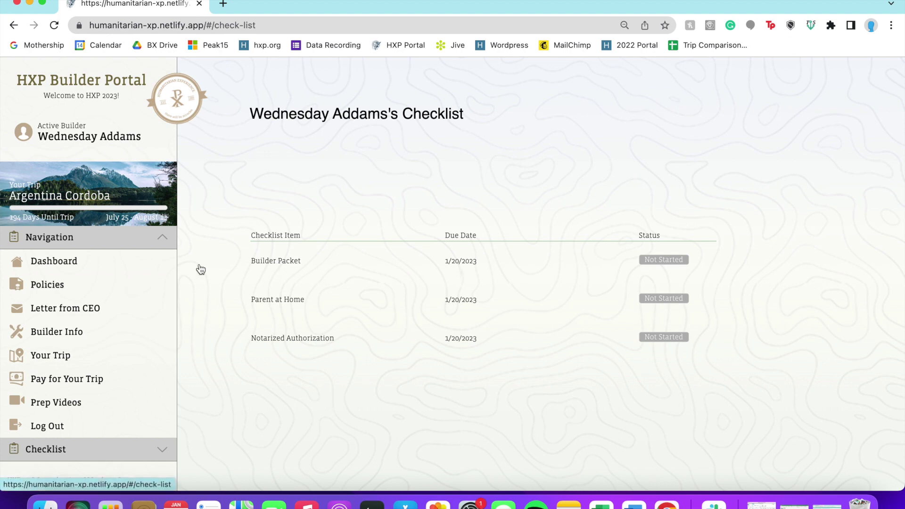
# Step: Download the Builder Packet 2023 PDF from the Builder Packet task to the Desktop
pyautogui.click(278, 261)
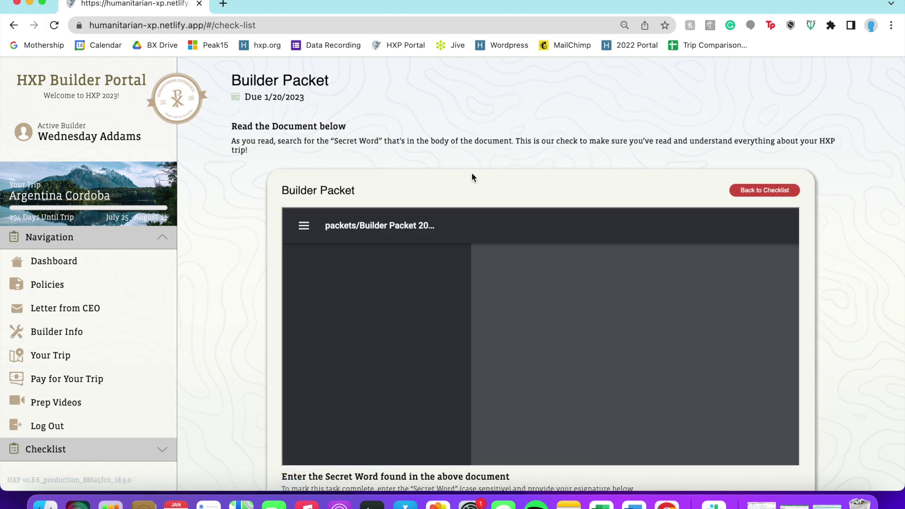
pyautogui.scroll(-2, 472, 175)
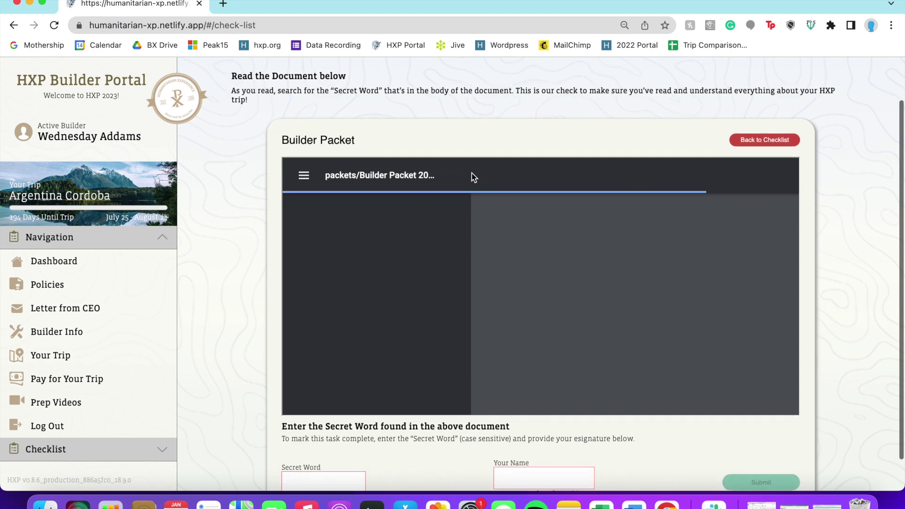
pyautogui.scroll(-1, 474, 177)
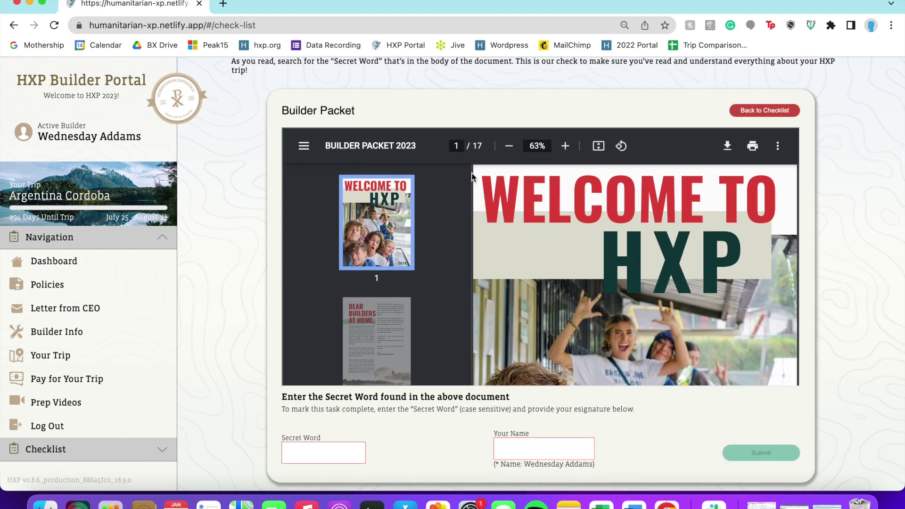
pyautogui.click(303, 143)
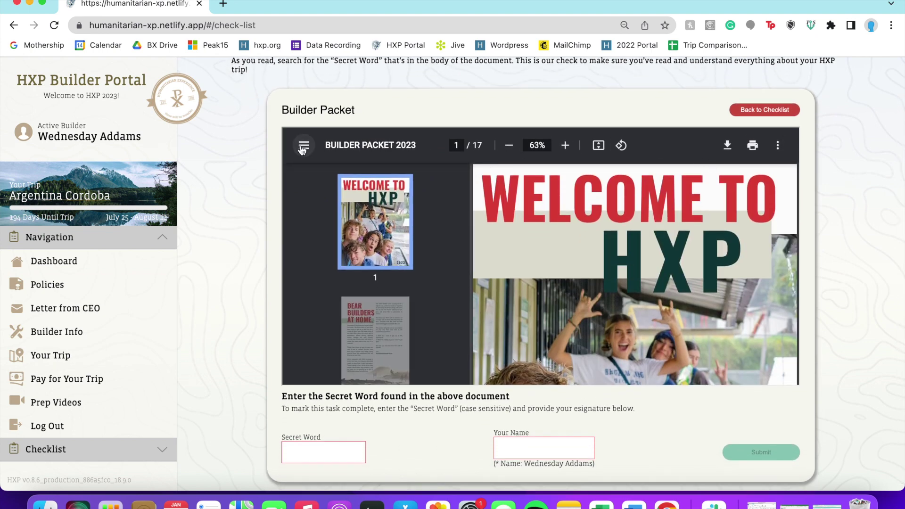
pyautogui.click(729, 146)
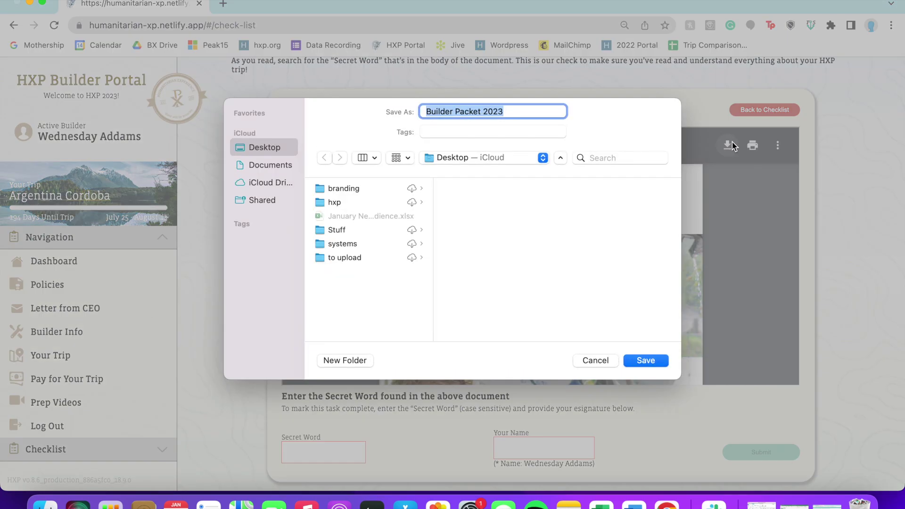
pyautogui.click(659, 360)
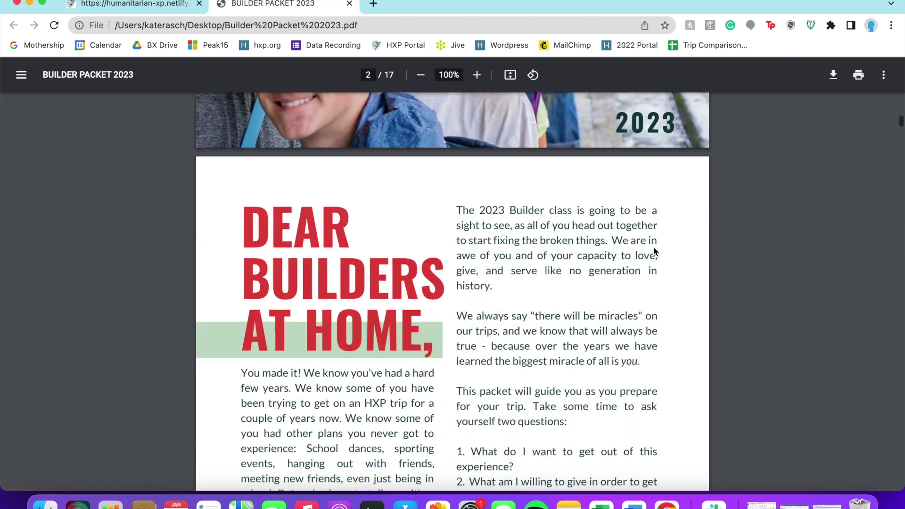
# Step: Find the secret word on the PDF's Contact Info page, then begin entering it in the portal
pyautogui.scroll(-20, 655, 251)
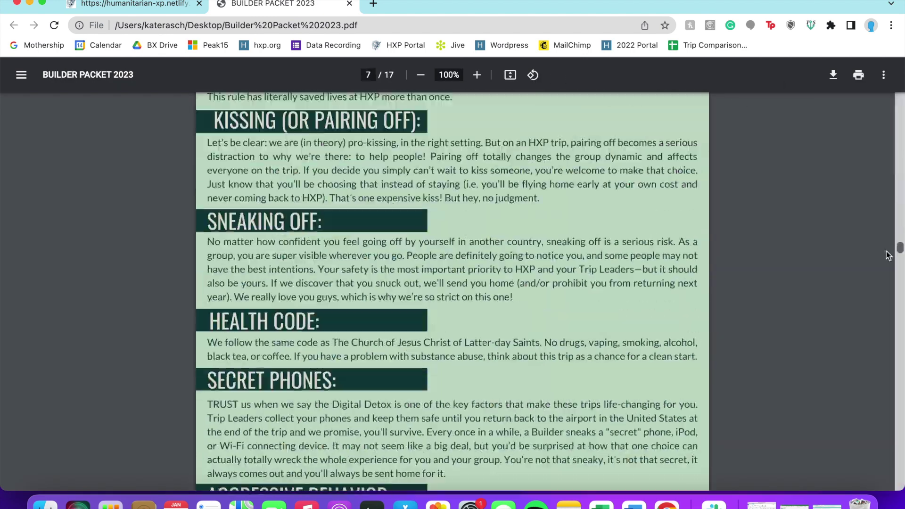
pyautogui.scroll(-10, 857, 326)
pyautogui.scroll(5, 857, 325)
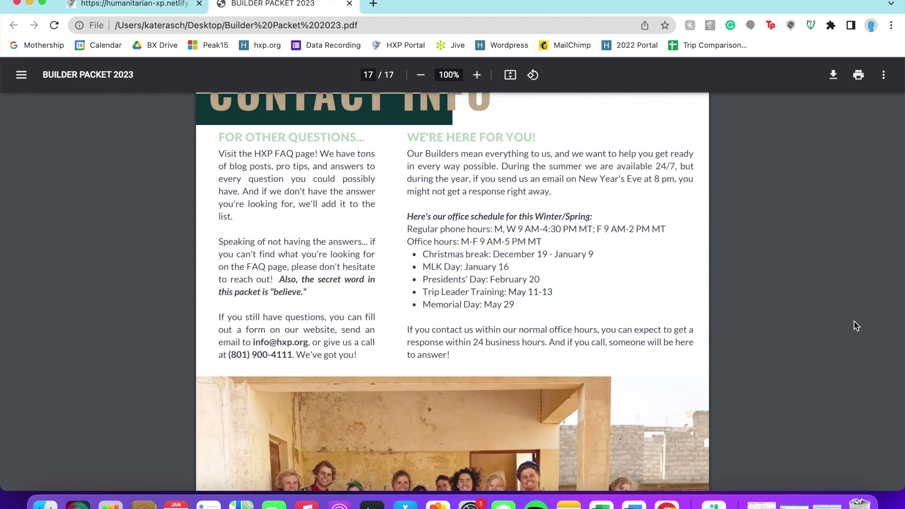
pyautogui.click(130, 4)
pyautogui.click(326, 449)
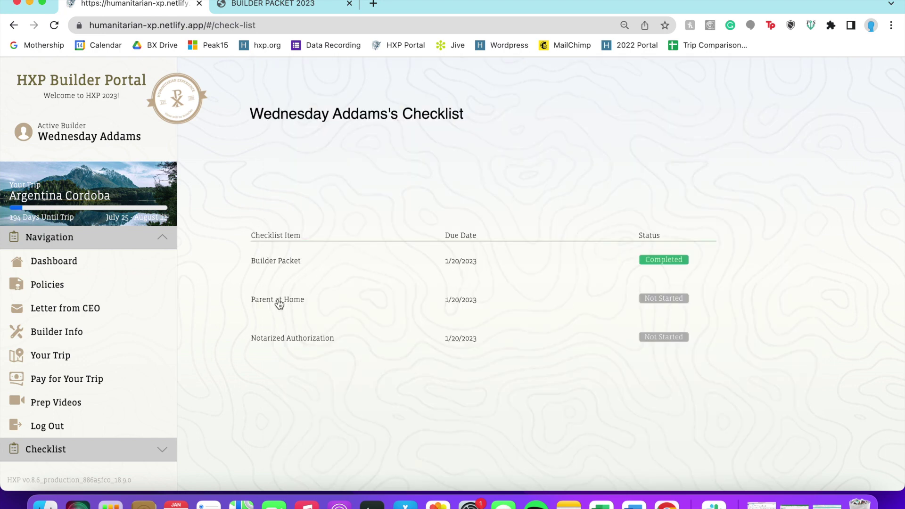
# Step: Open the Parent at Home Packet task showing the 19-page parents packet PDF
pyautogui.click(280, 302)
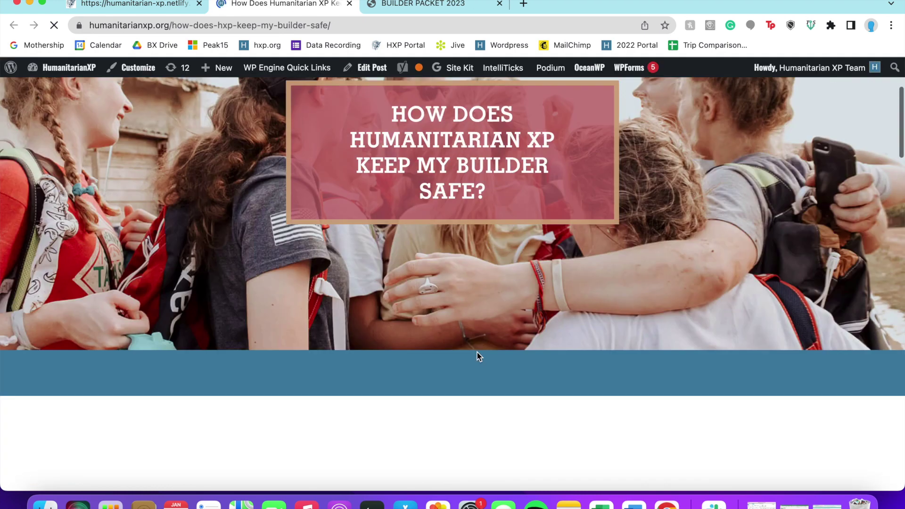
pyautogui.scroll(-10, 478, 356)
# Step: Read the Help Your Builder Prepare pages, then return to the Parent at Home Packet
pyautogui.scroll(-5, 477, 351)
pyautogui.press('super+1')
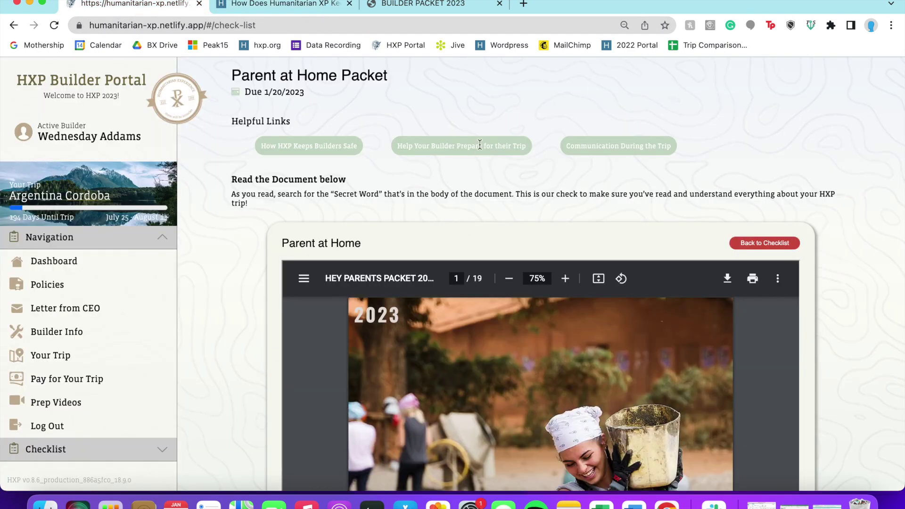
pyautogui.click(481, 146)
pyautogui.scroll(-15, 434, 231)
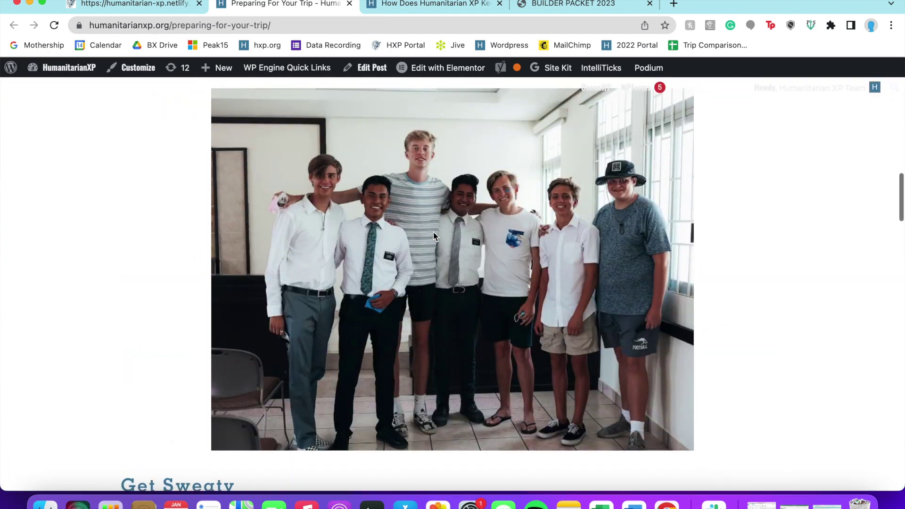
pyautogui.scroll(-10, 433, 237)
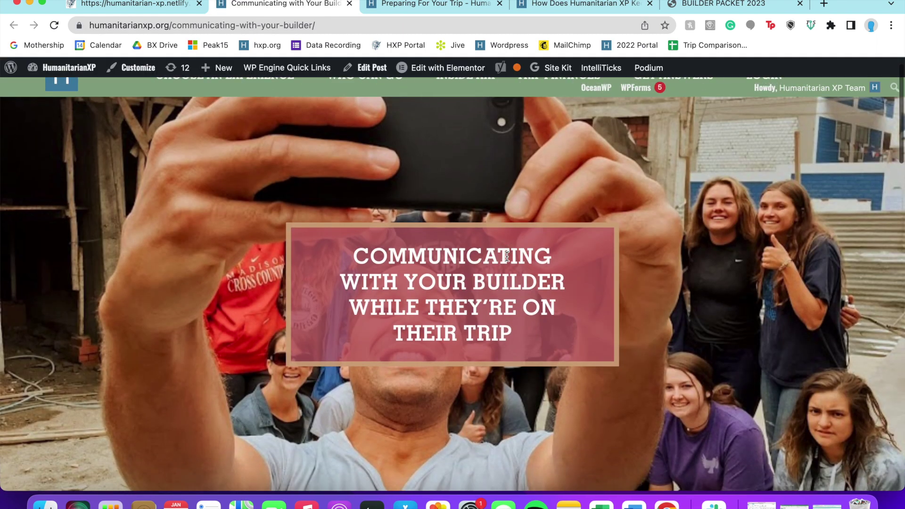
pyautogui.scroll(-8, 507, 255)
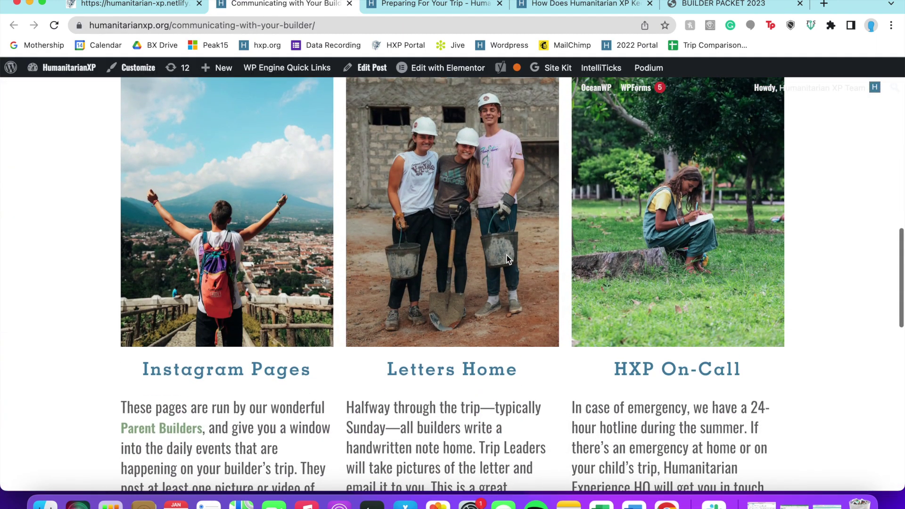
pyautogui.click(161, 6)
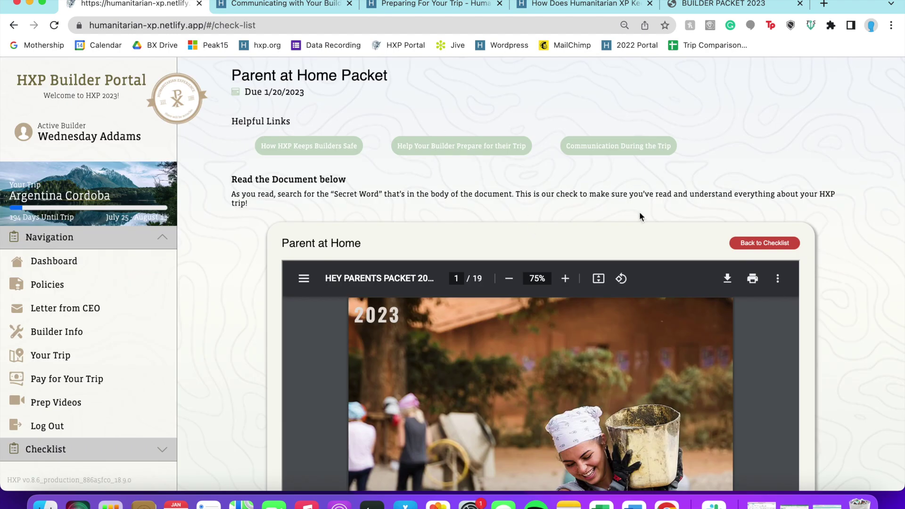
# Step: Skim the Parent at Home packet PDF and its secret-word instruction paragraph
pyautogui.scroll(-5, 700, 302)
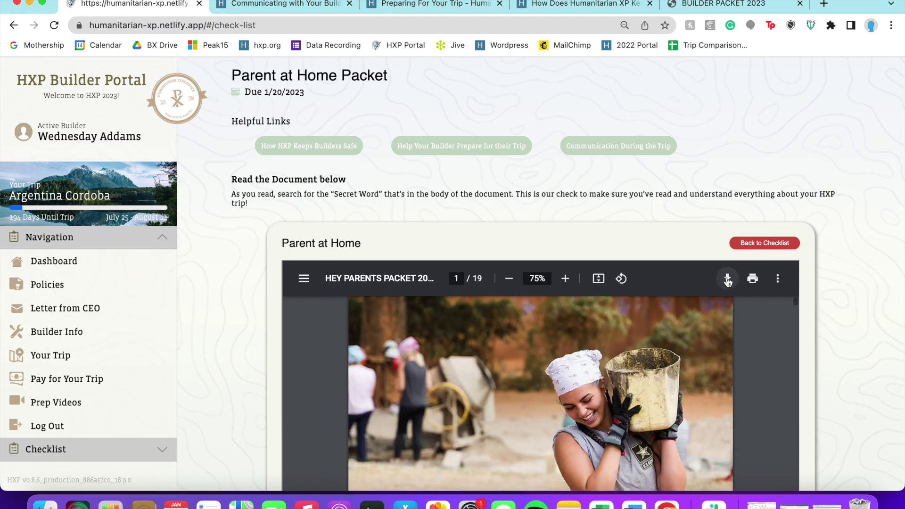
pyautogui.scroll(-2, 692, 313)
pyautogui.scroll(-3, 689, 157)
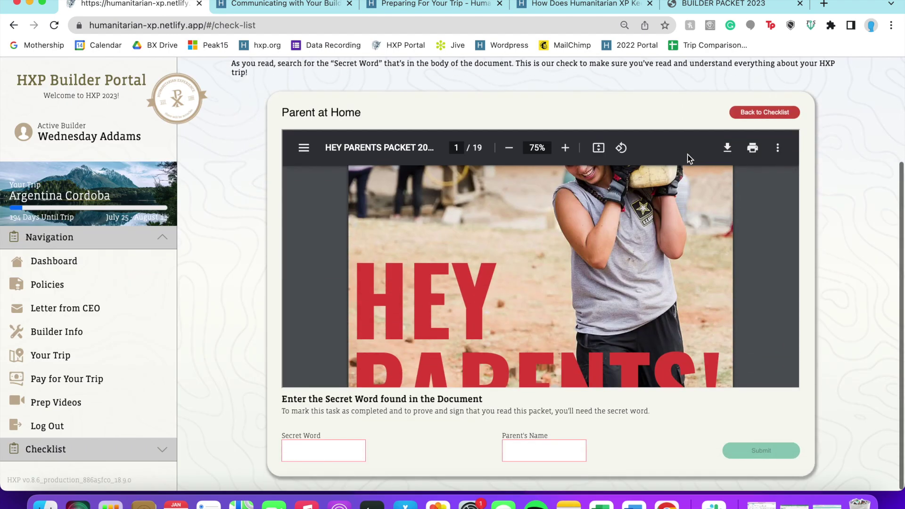
pyautogui.scroll(2, 639, 279)
pyautogui.scroll(3, 638, 276)
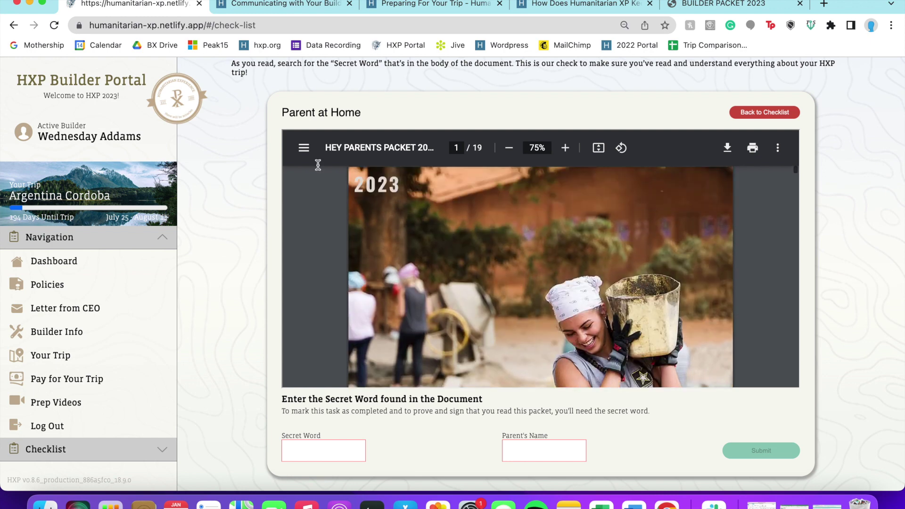
pyautogui.tripleClick(257, 80)
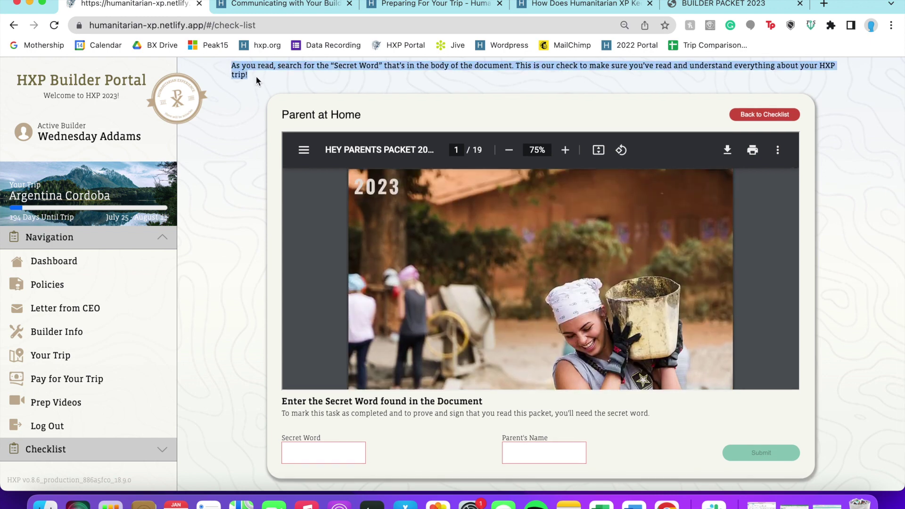
pyautogui.click(449, 84)
# Step: Open the Notarized Authorization checklist item's Upload Notarized Document page
pyautogui.scroll(-15, 448, 206)
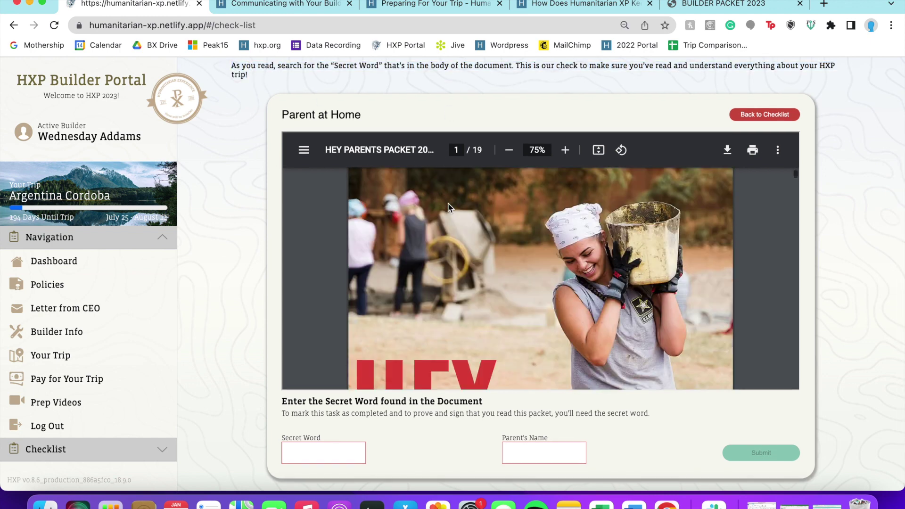
pyautogui.scroll(-3, 448, 204)
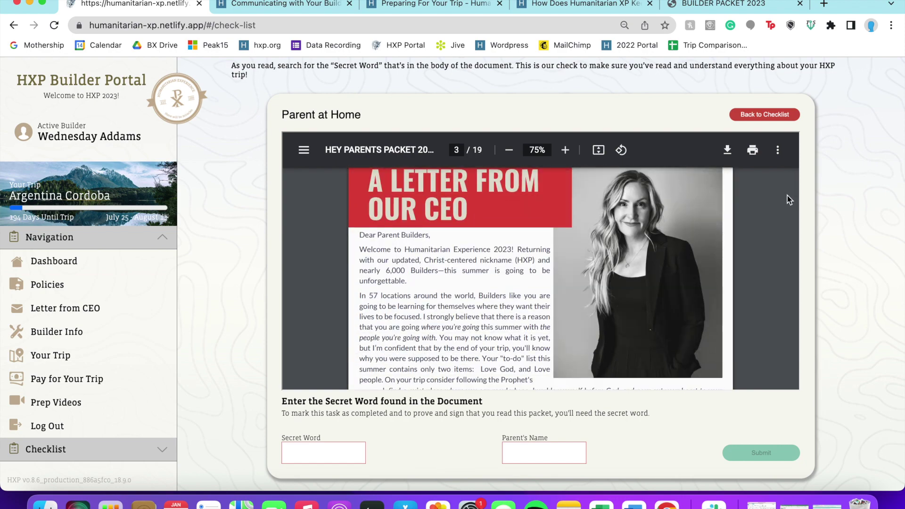
pyautogui.scroll(-10, 794, 193)
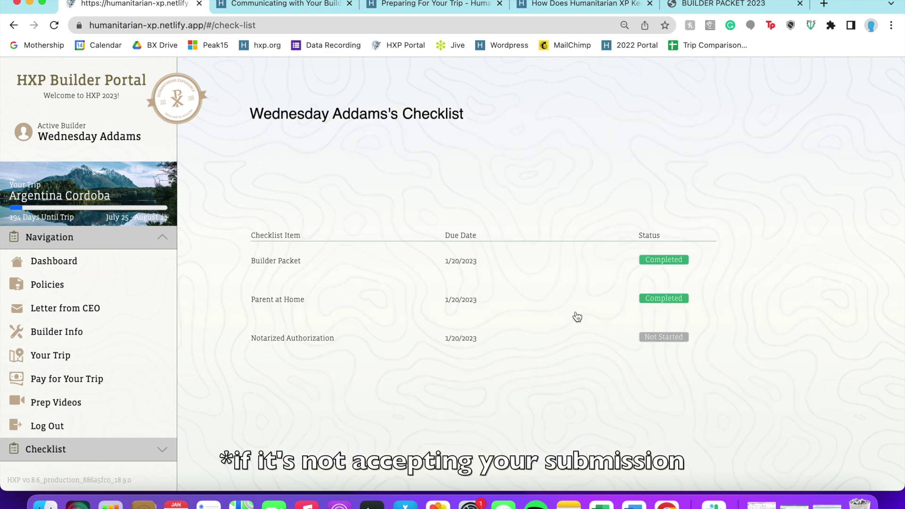
pyautogui.click(317, 339)
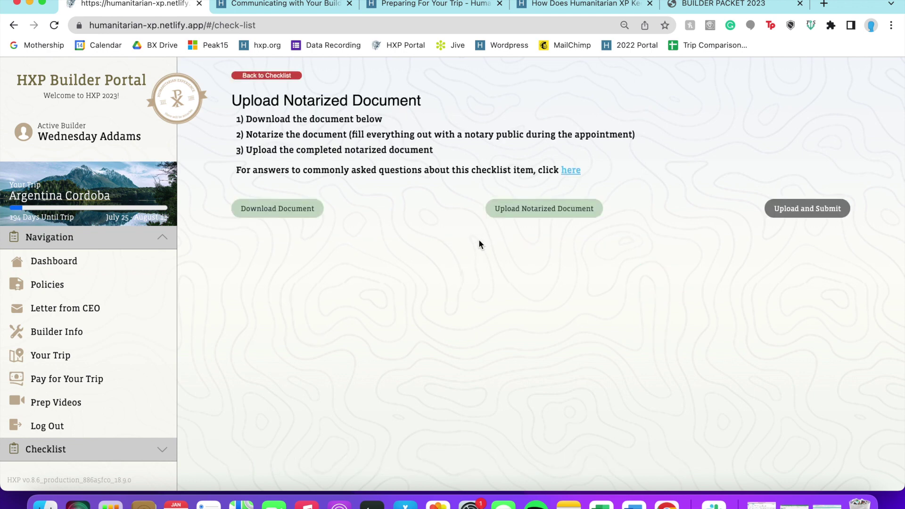
# Step: Read the notarization Common Questions and the notary-finding resource, then return to the article
pyautogui.click(574, 173)
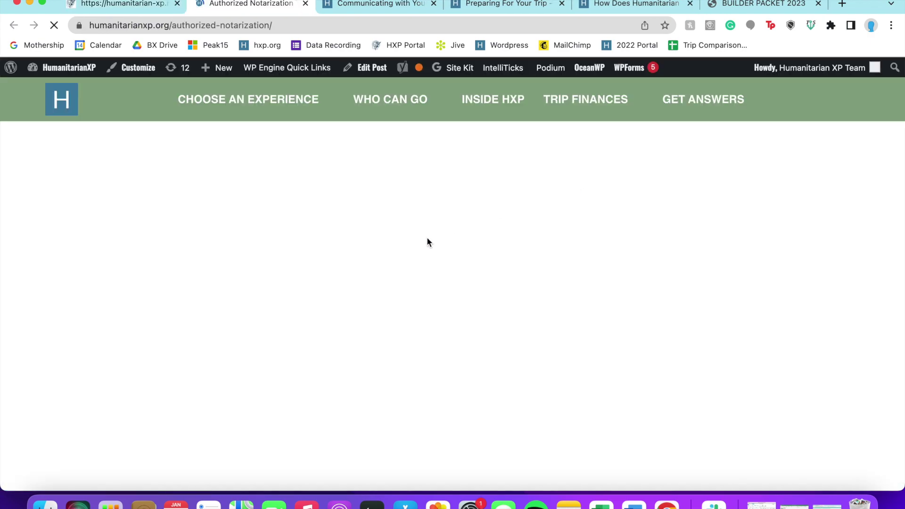
pyautogui.scroll(-5, 427, 236)
pyautogui.scroll(-4, 427, 238)
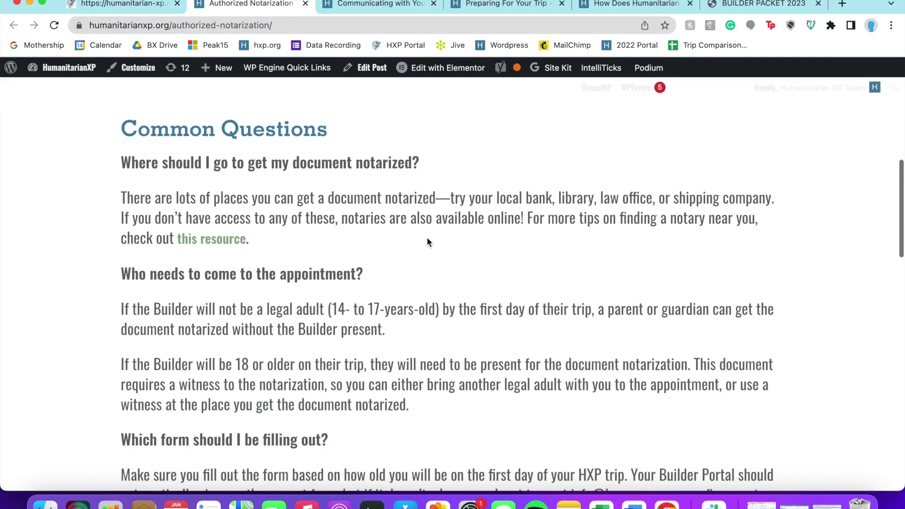
pyautogui.click(212, 238)
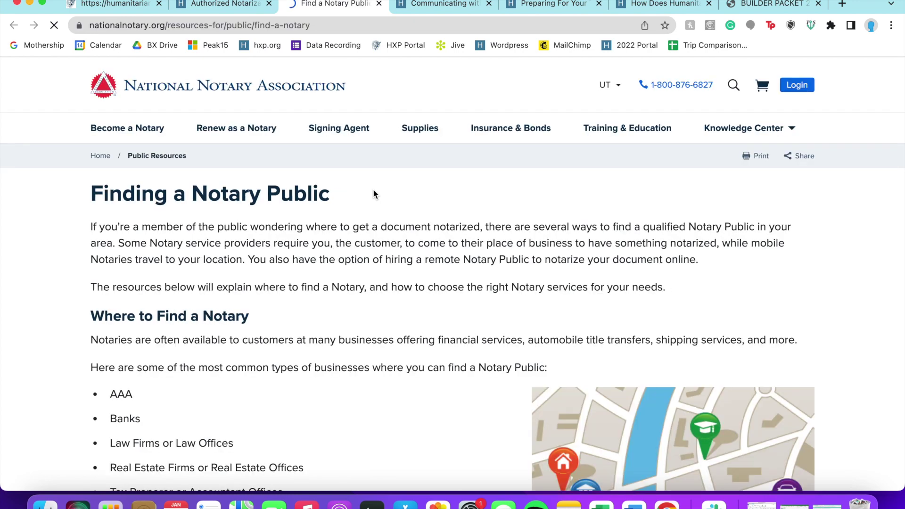
pyautogui.scroll(-13, 373, 191)
pyautogui.scroll(-12, 373, 190)
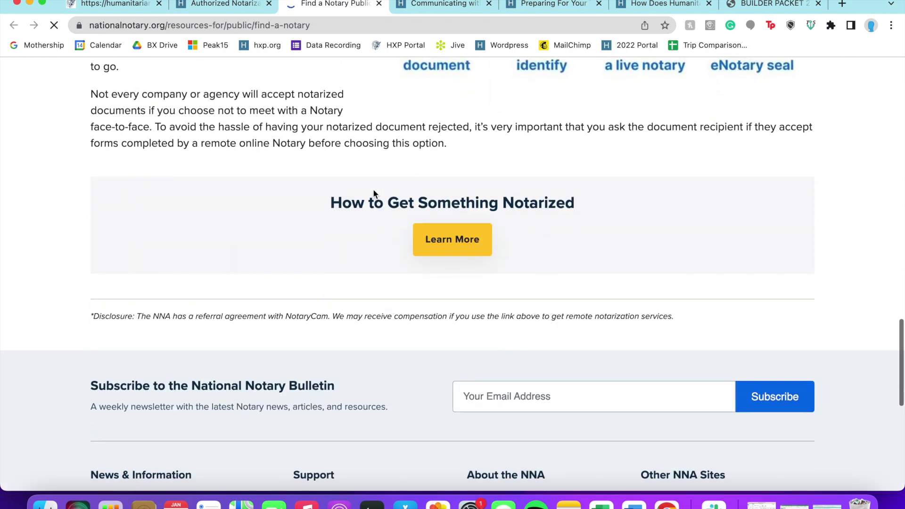
pyautogui.click(221, 4)
# Step: Read through the rest of the Authorized Notarization article
pyautogui.scroll(-2, 256, 174)
pyautogui.scroll(-1, 256, 173)
pyautogui.moveTo(121, 183); pyautogui.dragTo(399, 216)
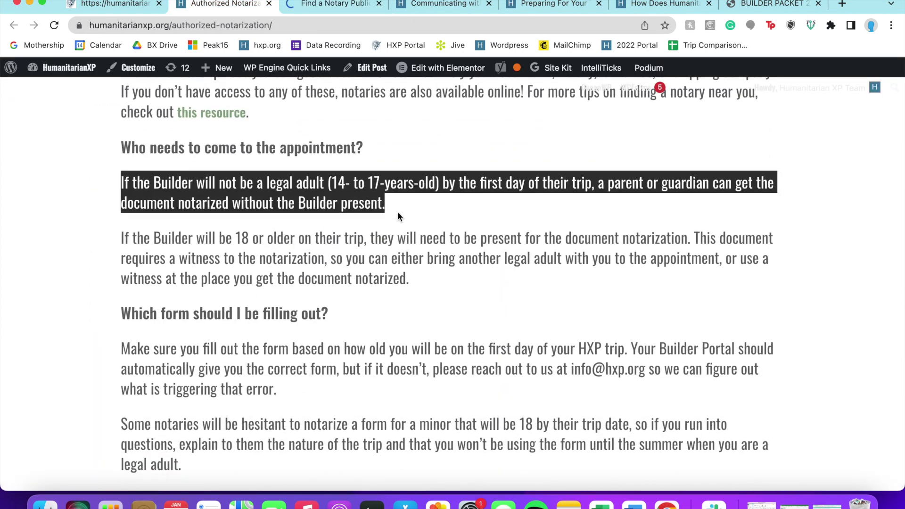
pyautogui.click(399, 217)
pyautogui.scroll(-4, 400, 217)
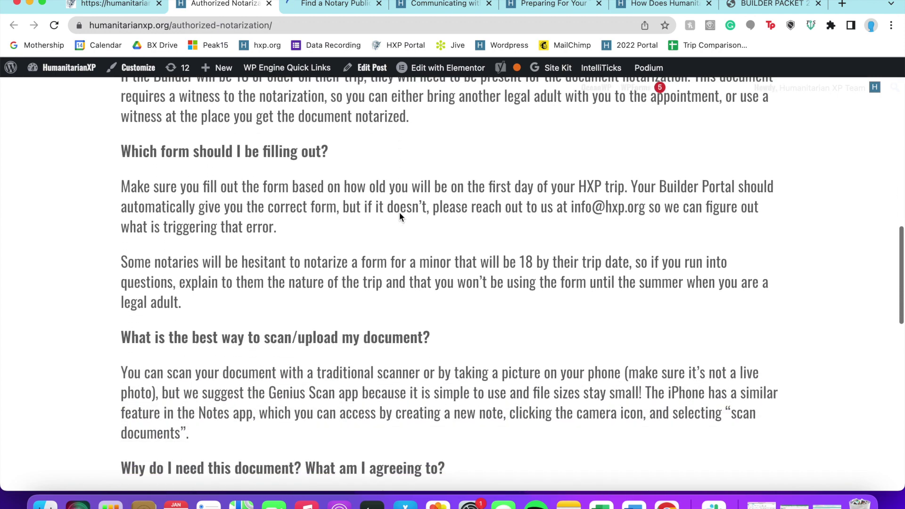
pyautogui.moveTo(121, 188); pyautogui.dragTo(627, 189)
pyautogui.click(618, 236)
pyautogui.scroll(-4, 618, 236)
pyautogui.scroll(-2, 617, 240)
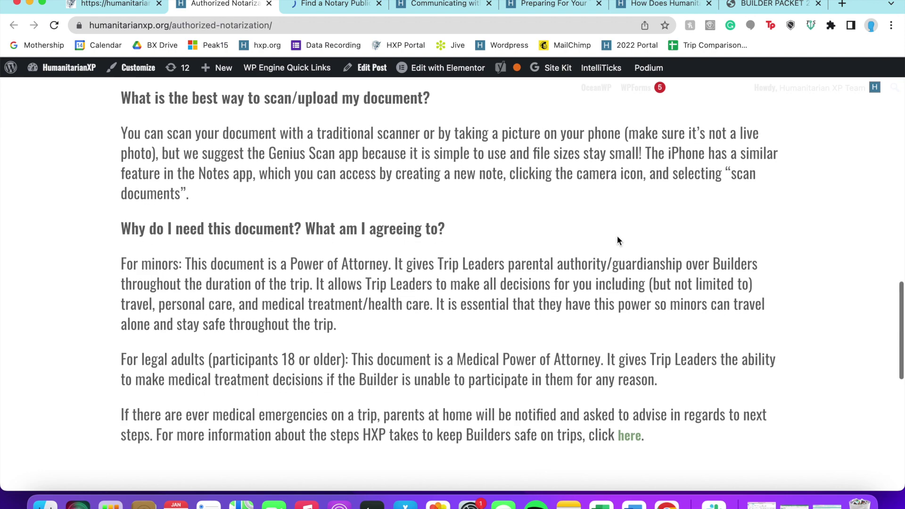
pyautogui.scroll(-4, 618, 238)
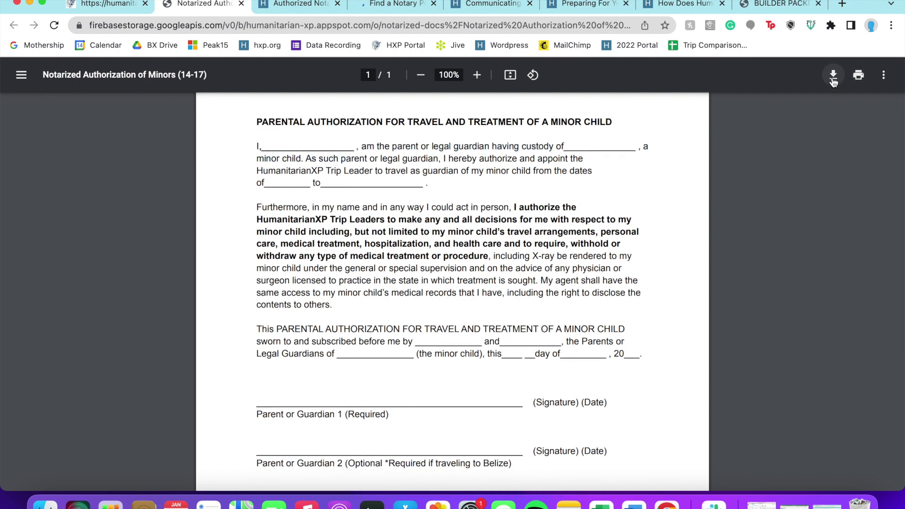
# Step: Save the blank authorization form PDF and move it to the desktop centre
pyautogui.click(834, 74)
pyautogui.click(644, 303)
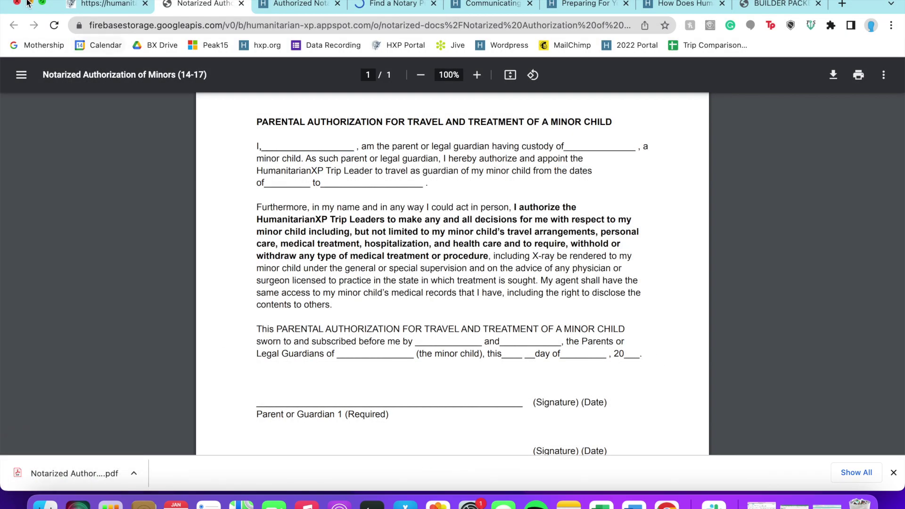
pyautogui.press('super+h')
pyautogui.moveTo(849, 347); pyautogui.dragTo(567, 266)
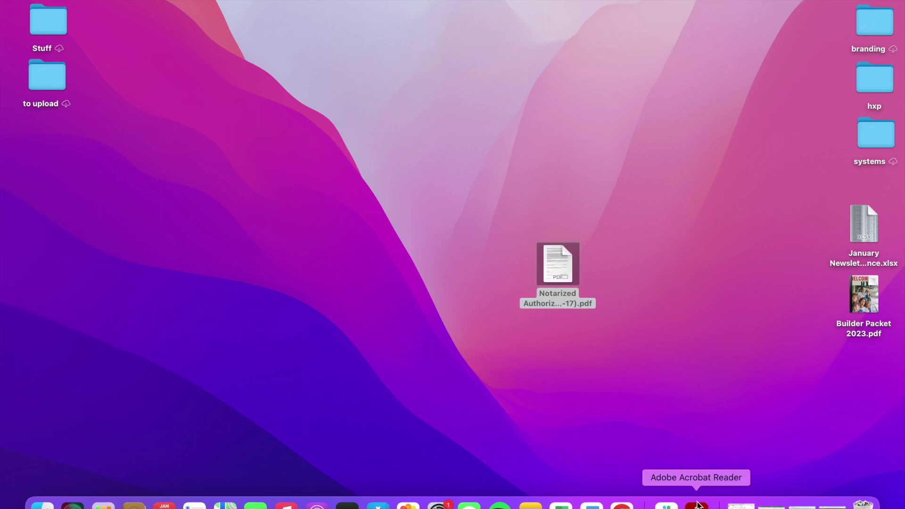
# Step: Open the signed, notary-sealed authorization form in Preview, save and review it, then close it
pyautogui.click(697, 504)
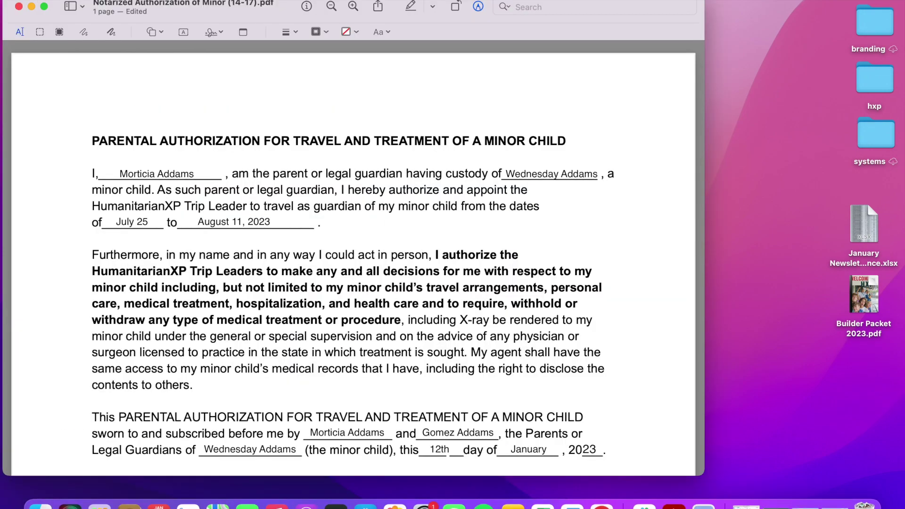
pyautogui.click(83, 2)
pyautogui.click(100, 74)
pyautogui.scroll(-10, 156, 236)
pyautogui.scroll(-2, 176, 255)
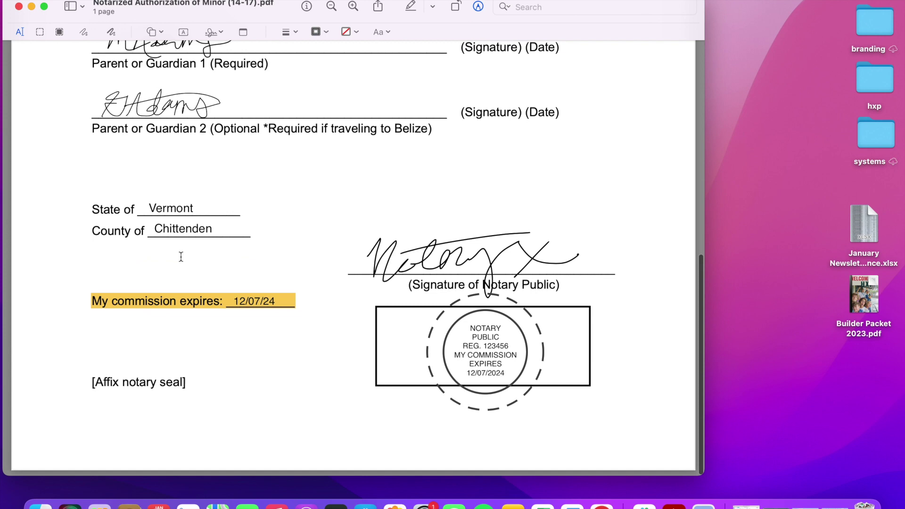
pyautogui.click(19, 6)
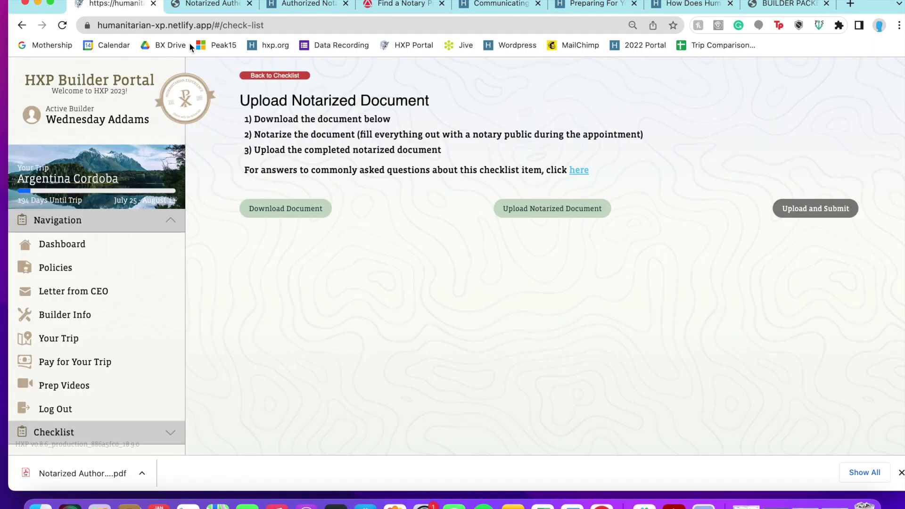
# Step: Upload and submit Notarized Authorization of Minor (14-17).pdf as the notarized document
pyautogui.click(562, 208)
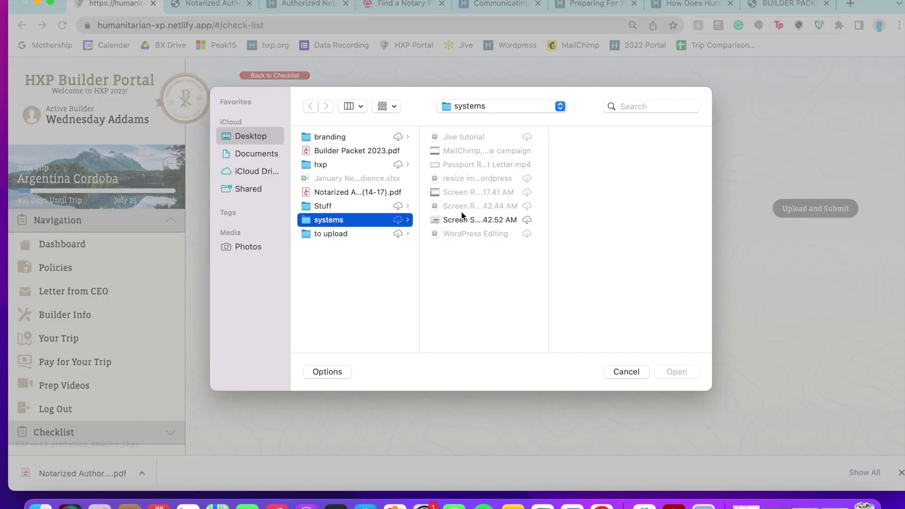
pyautogui.click(355, 192)
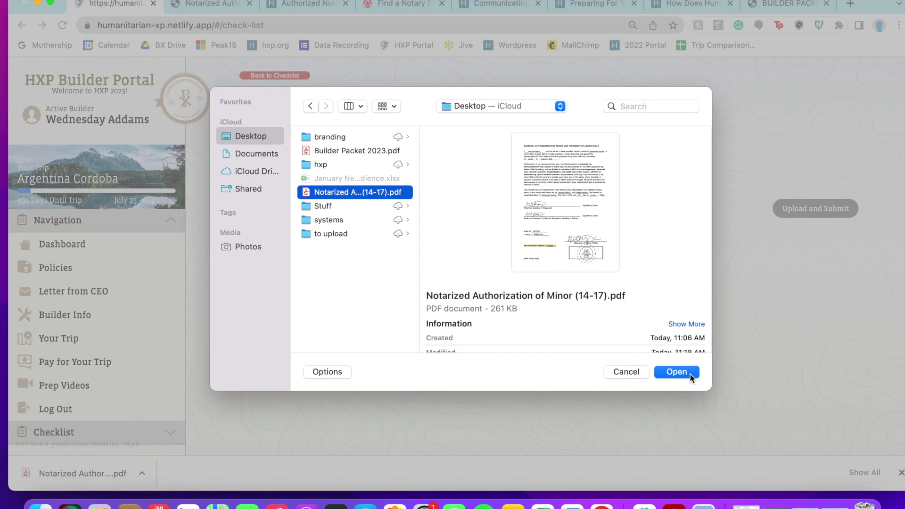
pyautogui.click(677, 372)
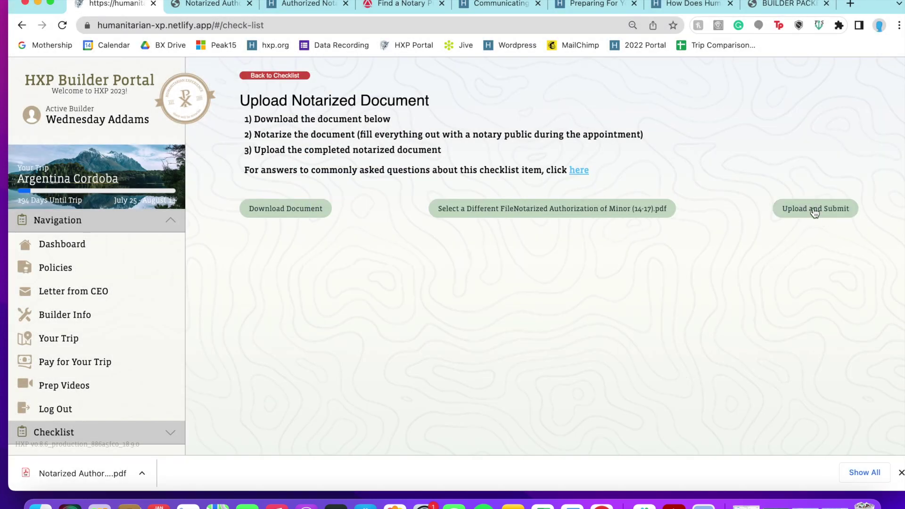
pyautogui.click(818, 208)
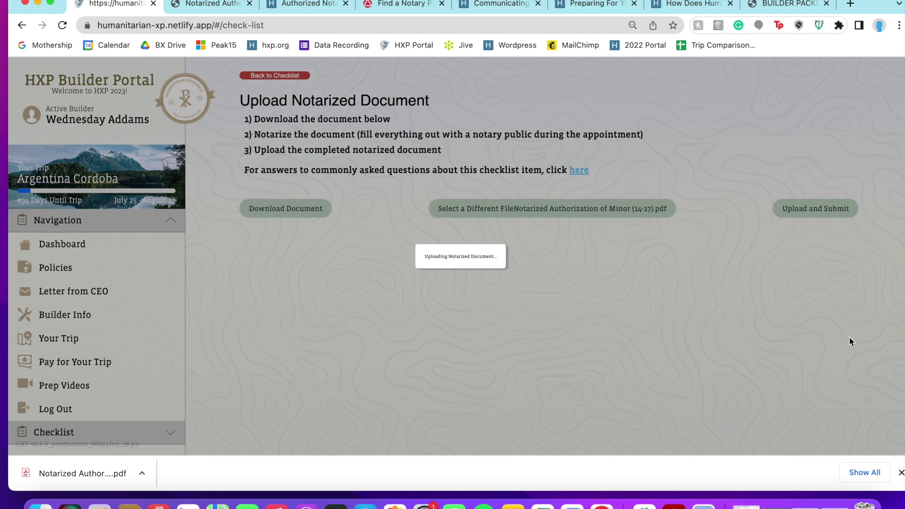
# Step: Dismiss the downloads bar and reopen the Notarized Authorization checklist item
pyautogui.click(901, 473)
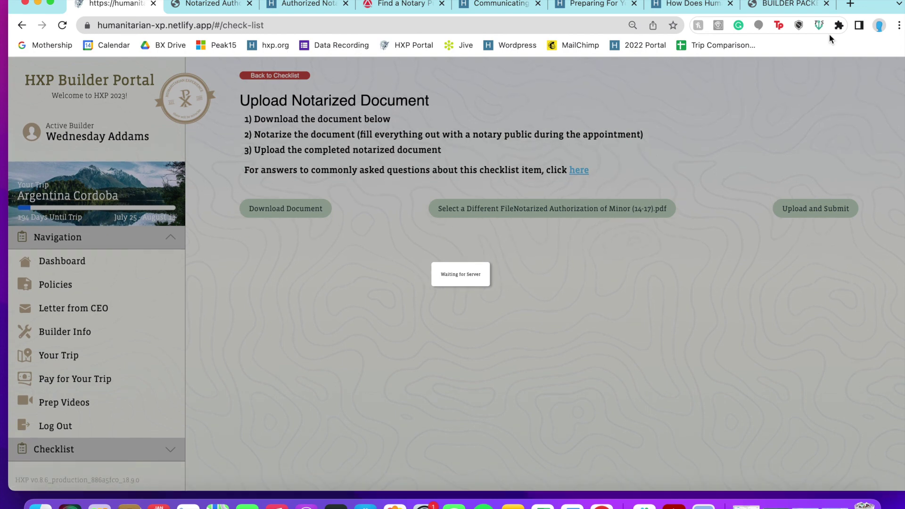
pyautogui.moveTo(875, 8); pyautogui.dragTo(867, 8)
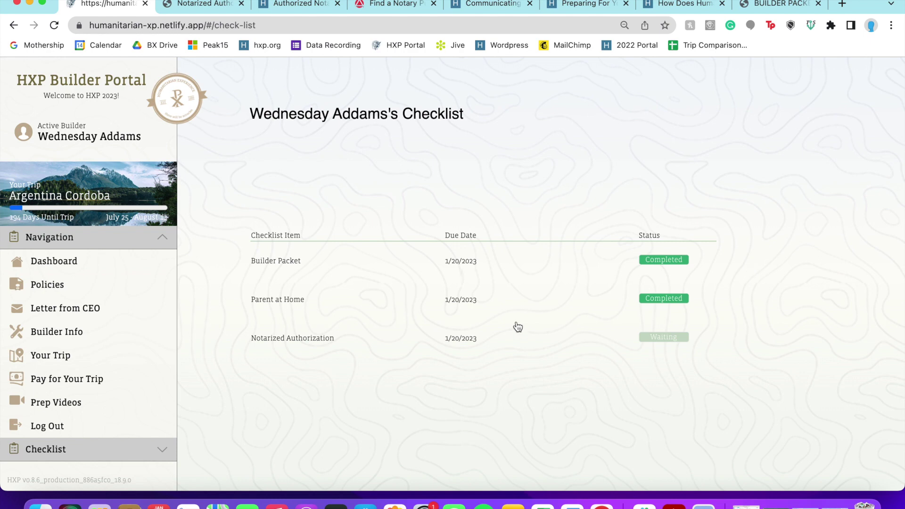
pyautogui.click(312, 343)
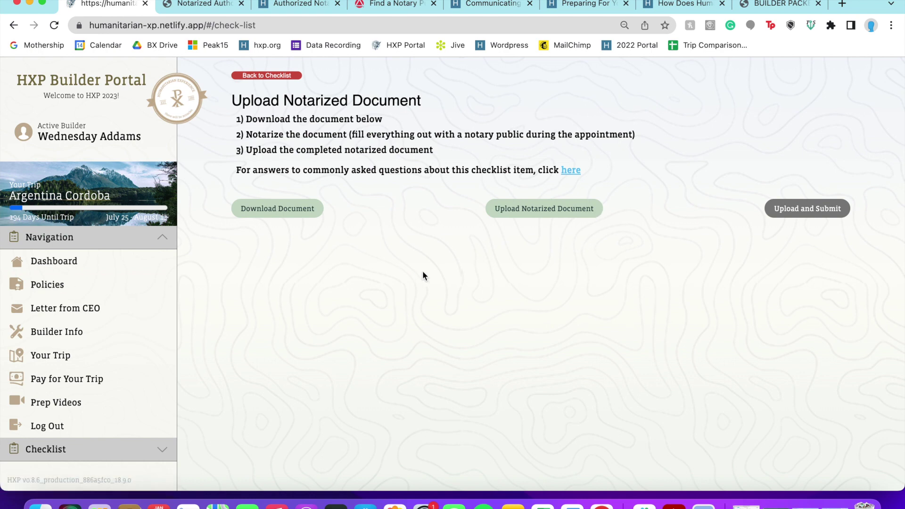
# Step: Open the passport checklist item and enter the holder's first and last name
pyautogui.click(42, 289)
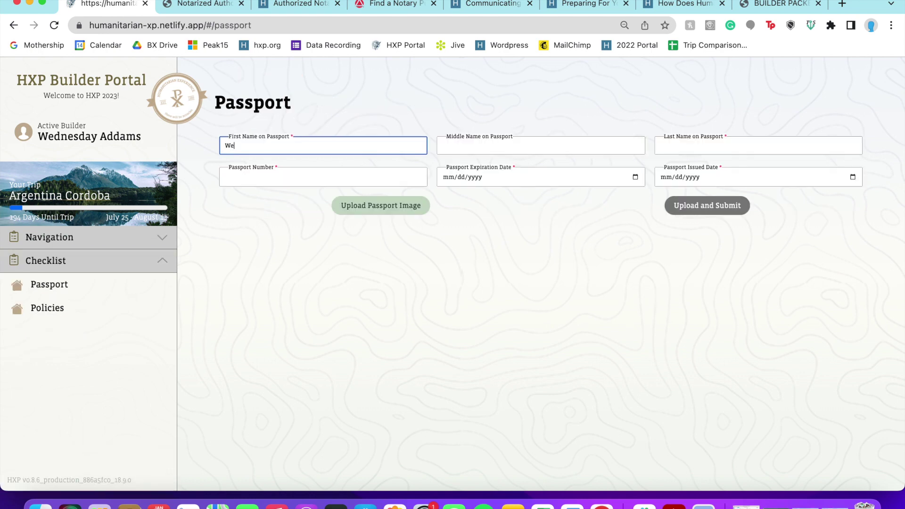
pyautogui.write('Wednesday')
pyautogui.press('Tab')
pyautogui.press('Tab')
pyautogui.write('A')
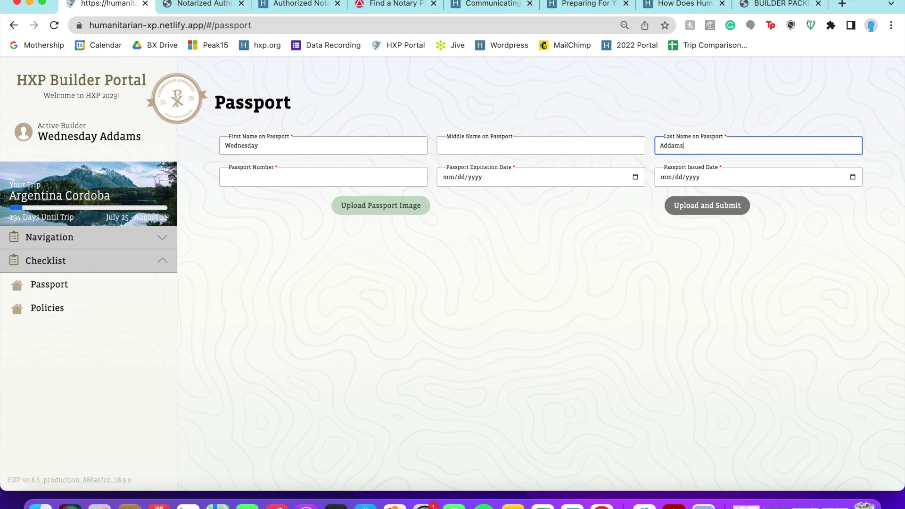
pyautogui.press('Tab')
# Step: Open PASSPORT.png from the desktop to read the passport details, then return to the form
pyautogui.moveTo(858, 7); pyautogui.dragTo(583, 7)
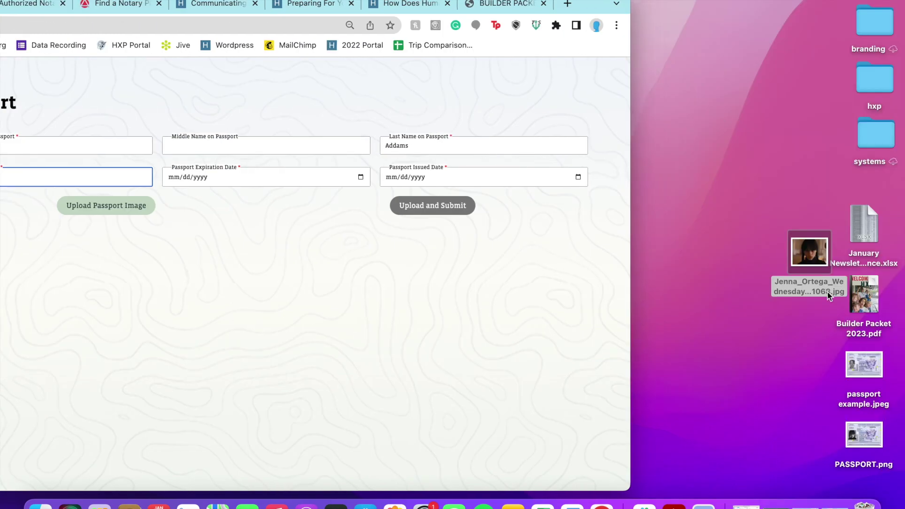
pyautogui.click(865, 434)
pyautogui.doubleClick(873, 441)
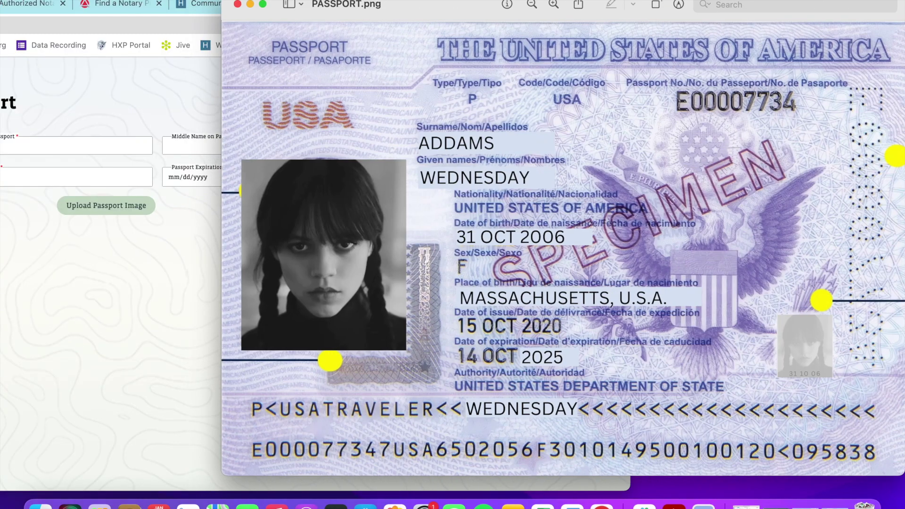
pyautogui.click(253, 159)
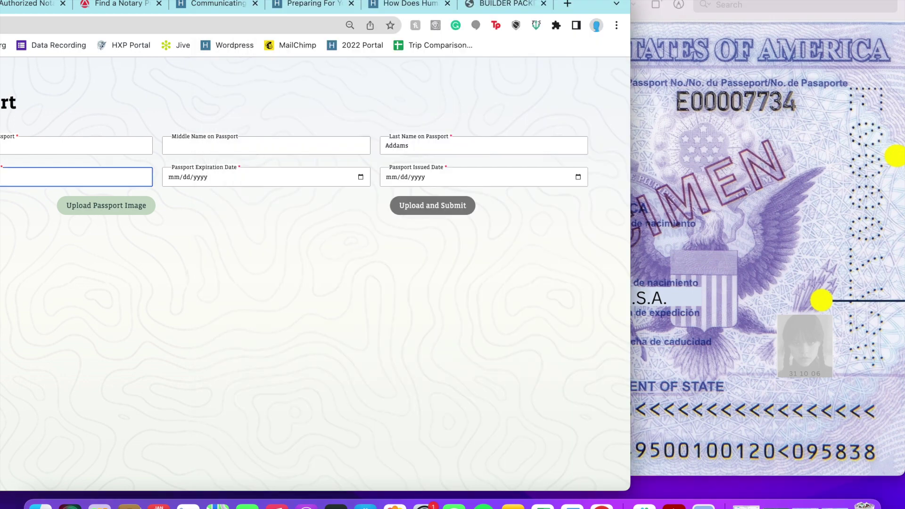
# Step: Enter the passport expiration date 10/14/2025 and the issued date
pyautogui.click(258, 182)
pyautogui.press('super+Tab')
pyautogui.press('super+Tab')
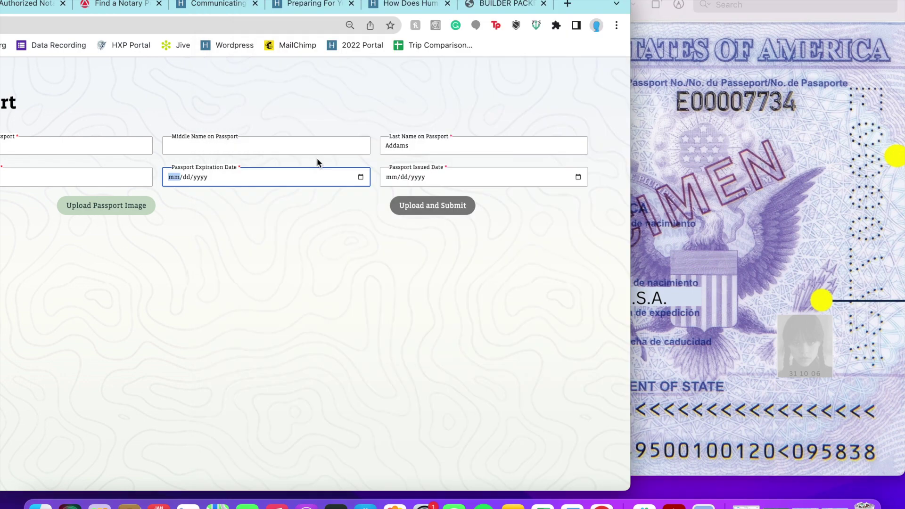
pyautogui.write('10/14/2025')
pyautogui.click(435, 182)
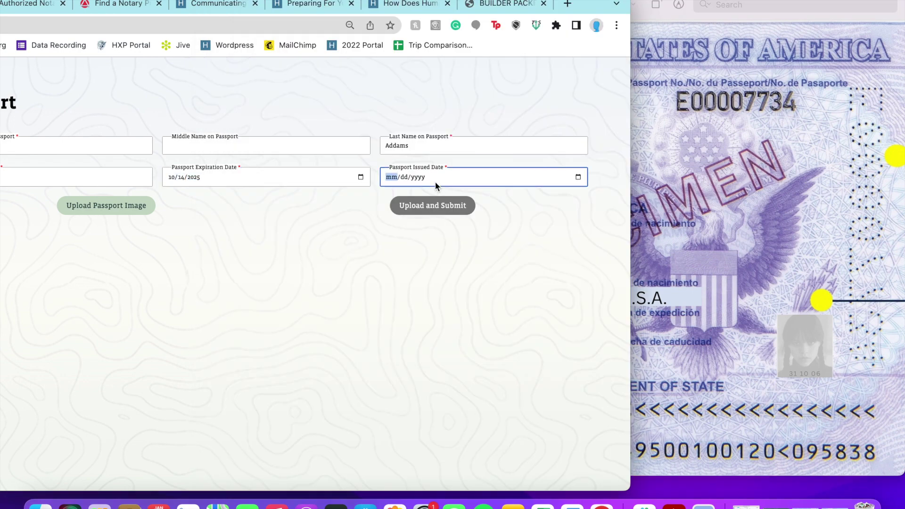
pyautogui.write('10150')
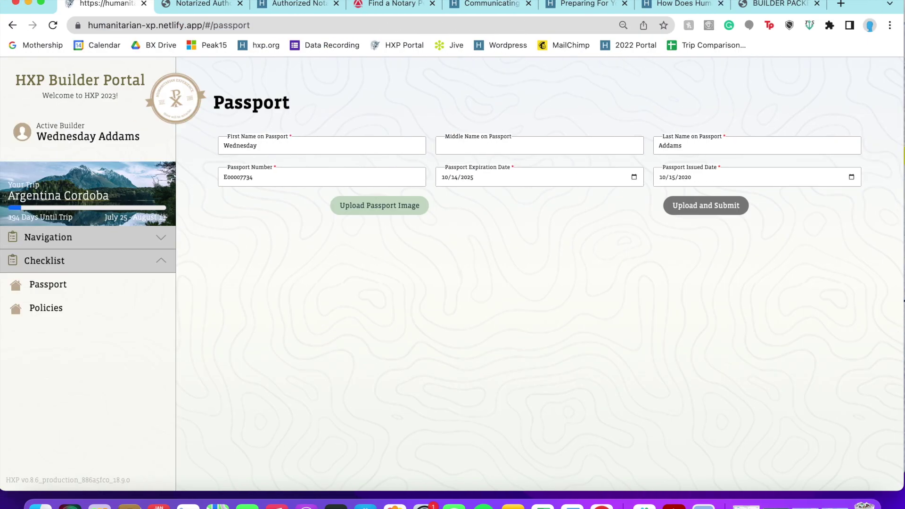
# Step: Attach PASSPORT.png, submit the passport form, and dismiss the confirmation
pyautogui.click(407, 206)
pyautogui.click(355, 209)
pyautogui.click(672, 372)
pyautogui.click(710, 205)
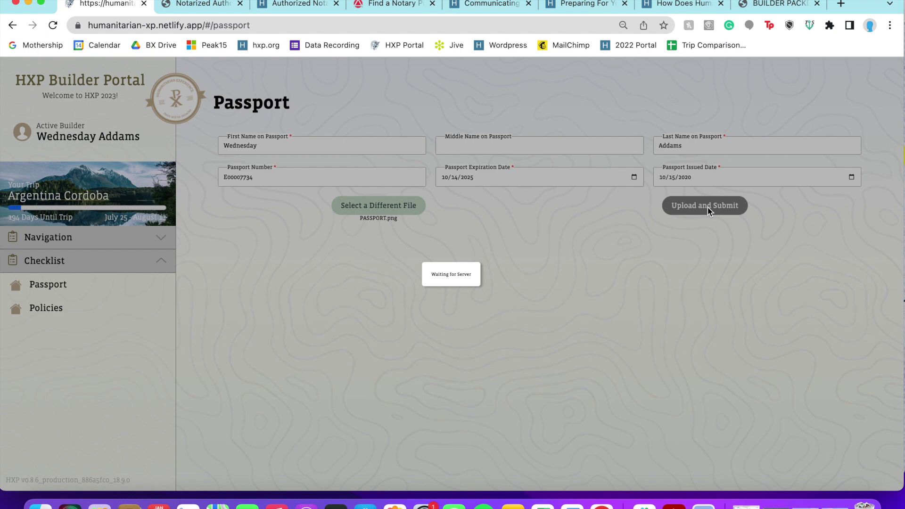
pyautogui.click(451, 277)
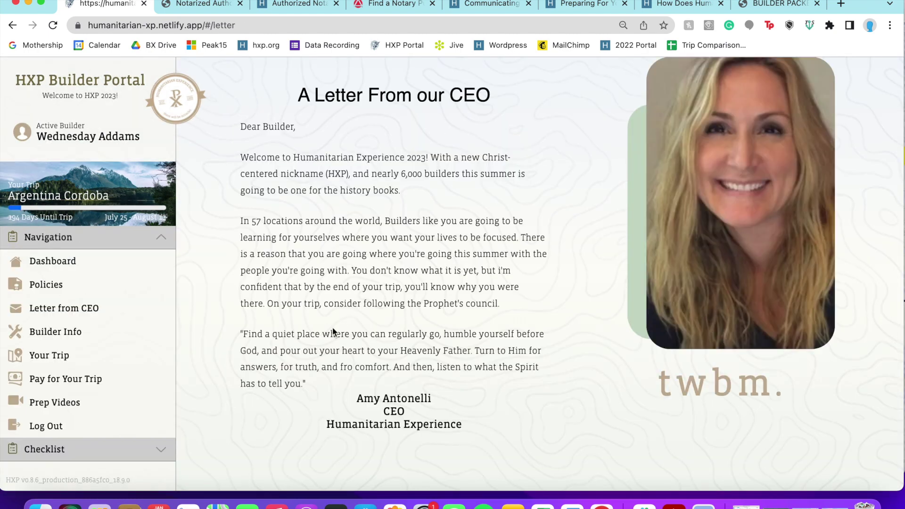
# Step: Browse the Letter from CEO page, the trip payment summary and the prep videos page
pyautogui.scroll(-4, 452, 289)
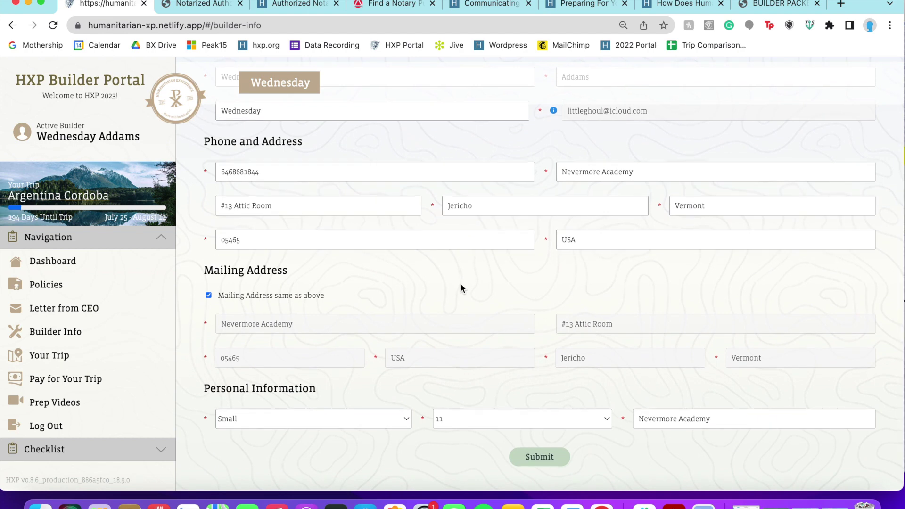
pyautogui.scroll(2, 460, 284)
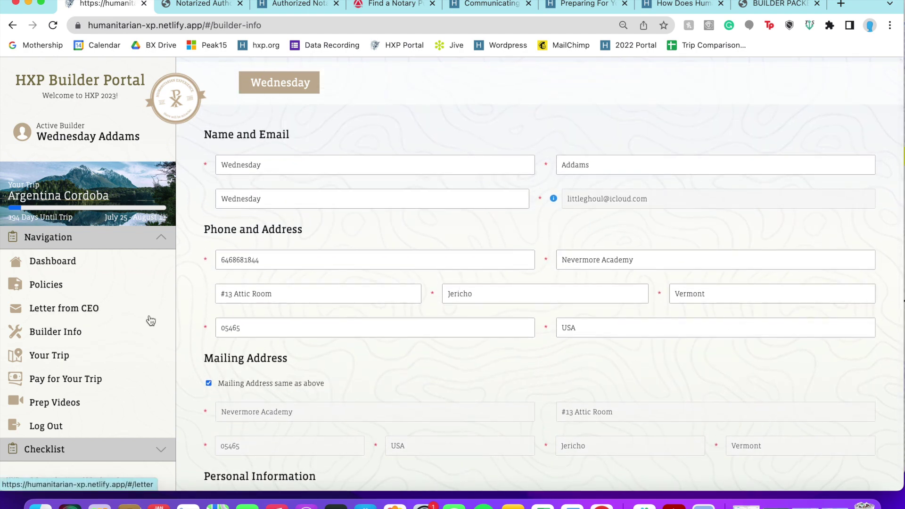
pyautogui.click(63, 380)
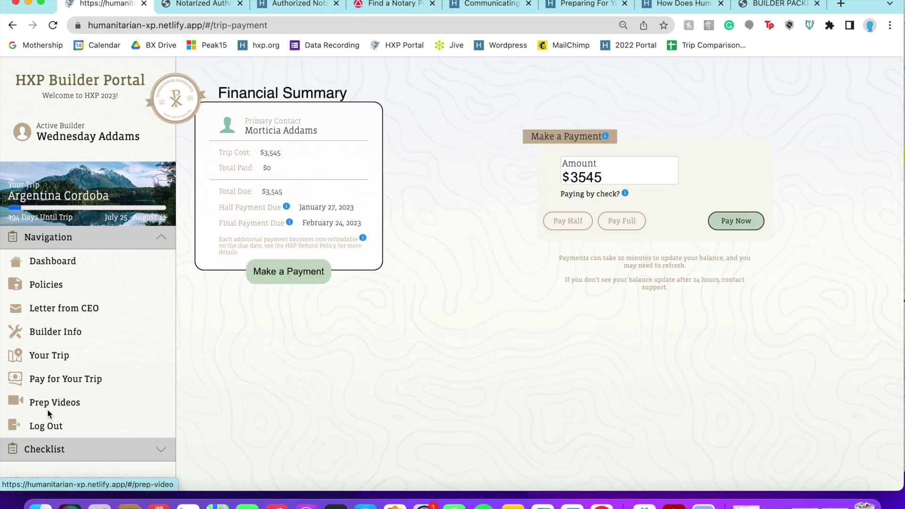
pyautogui.click(48, 410)
# Step: Return to the Dashboard and highlight the 8% checklist progress figure
pyautogui.click(81, 263)
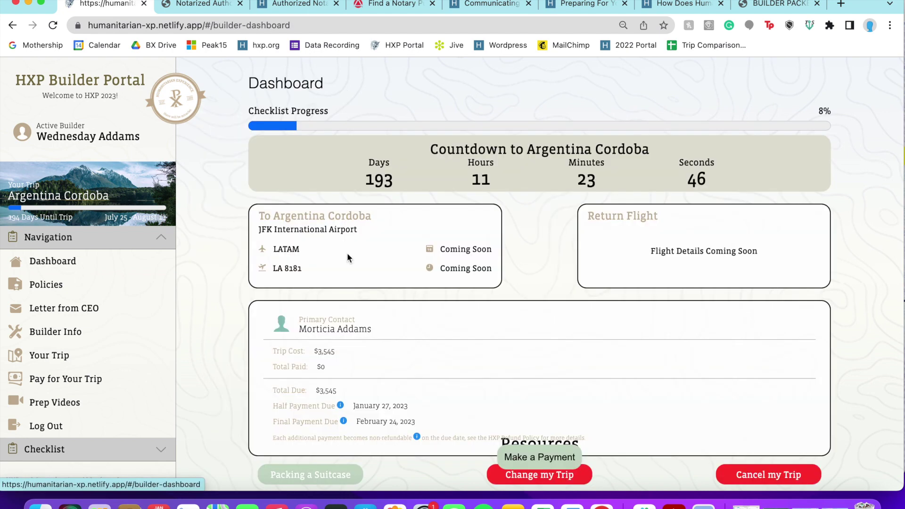
pyautogui.scroll(-1, 348, 257)
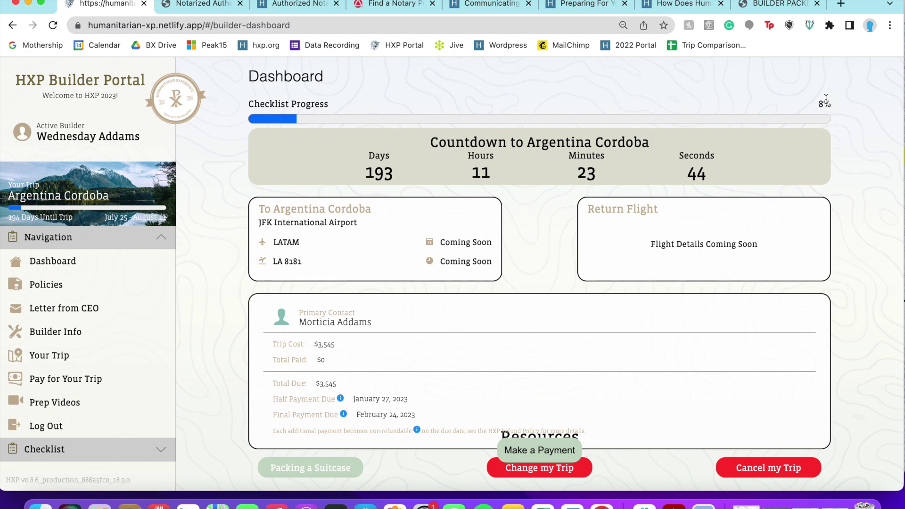
pyautogui.moveTo(812, 106); pyautogui.dragTo(872, 113)
pyautogui.click(857, 152)
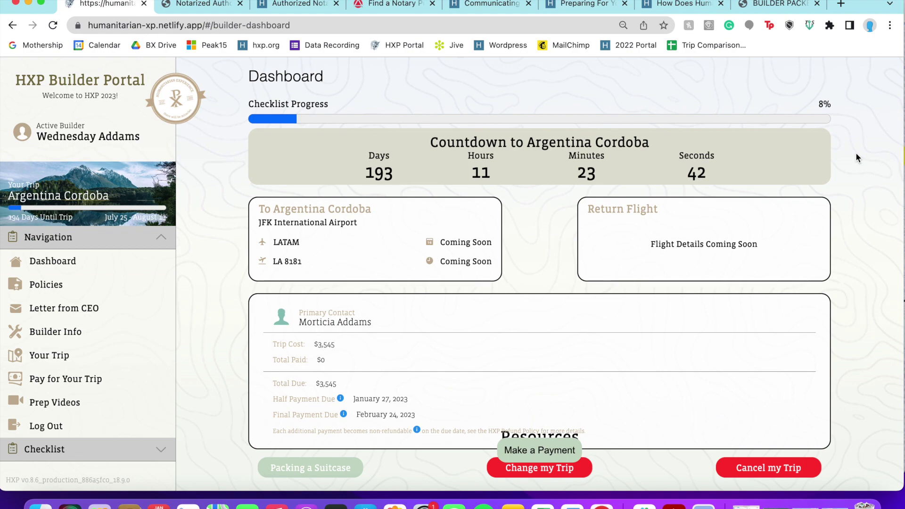